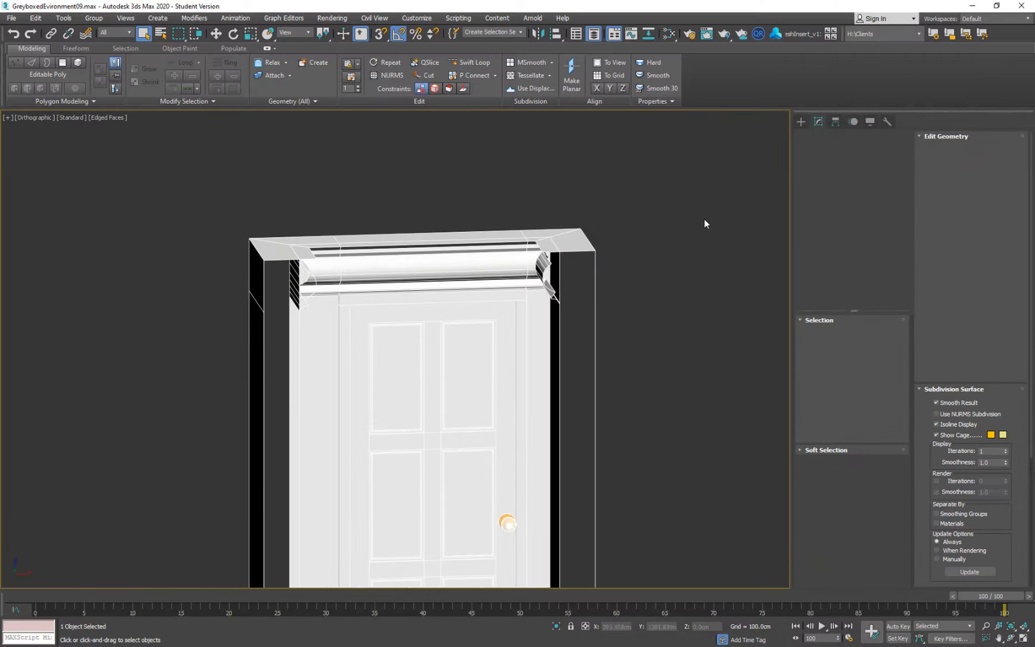
Step: Hide the selected Wall_Door_001 object and select the Wall_Med wall piece
{"action": "right_click", "coordinate": [667, 257]}
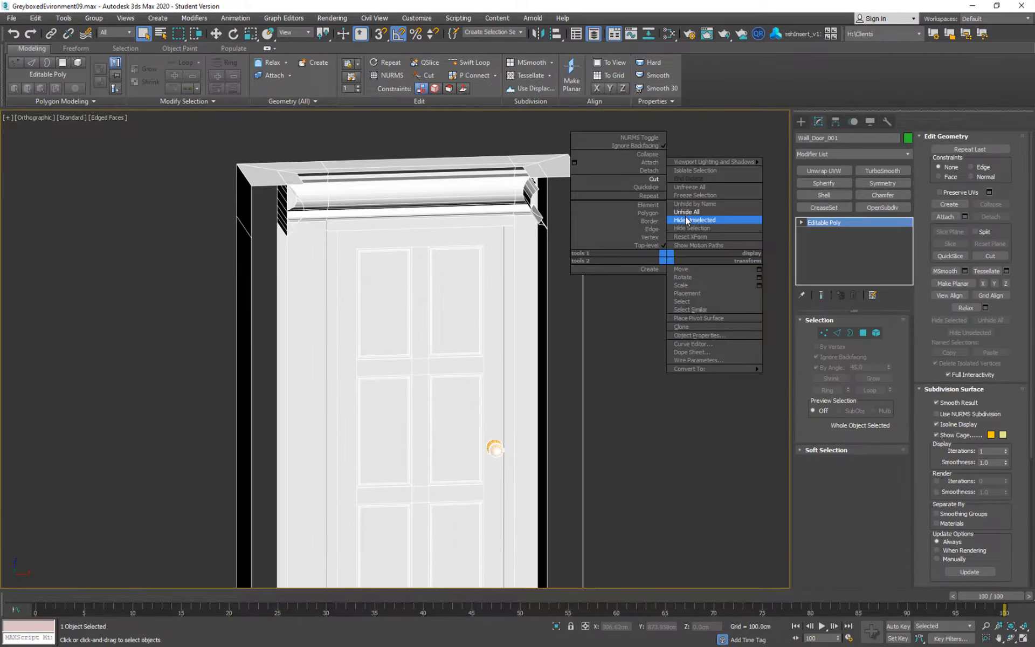
{"action": "left_click", "coordinate": [682, 230]}
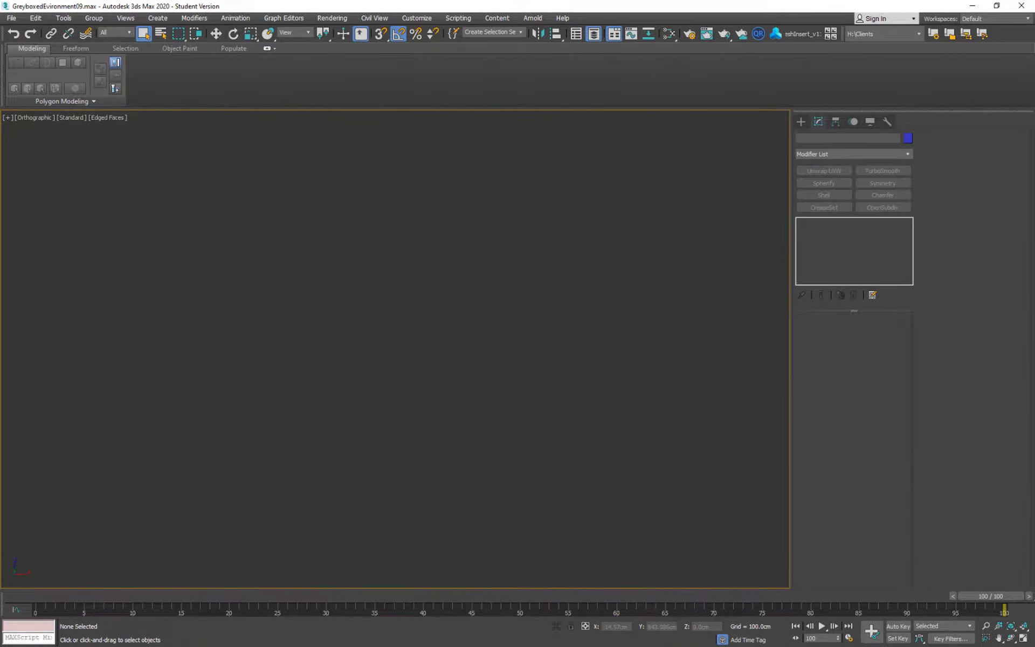
{"action": "left_click", "coordinate": [525, 267]}
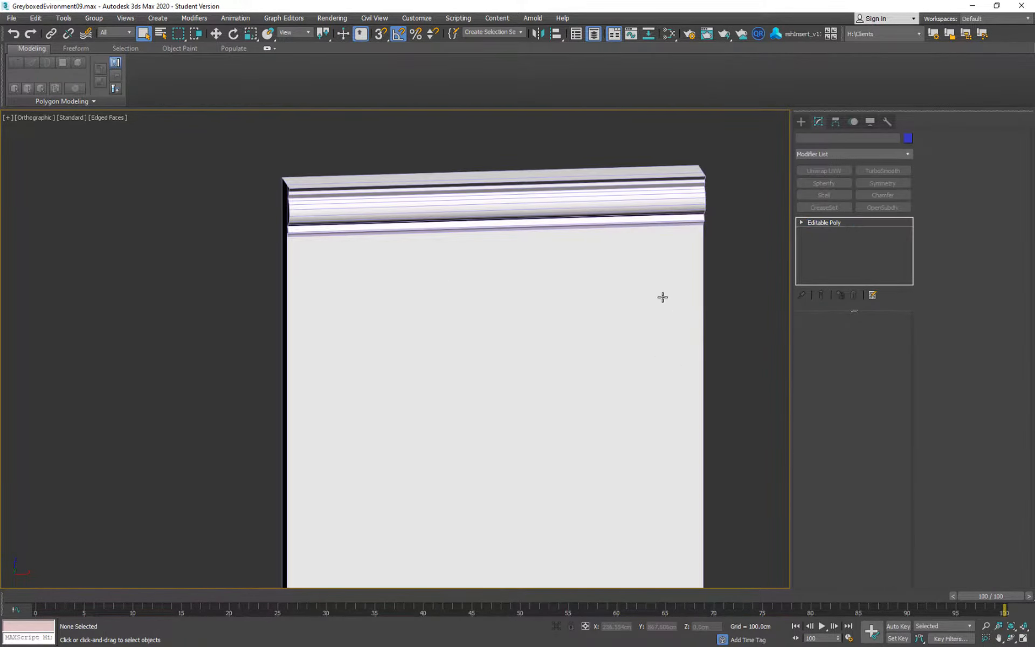
{"action": "middle_click_drag", "start_coordinate": [641, 362], "coordinate": [589, 363], "text": "alt"}
{"action": "scroll", "coordinate": [590, 363], "scroll_direction": "down", "scroll_amount": 3}
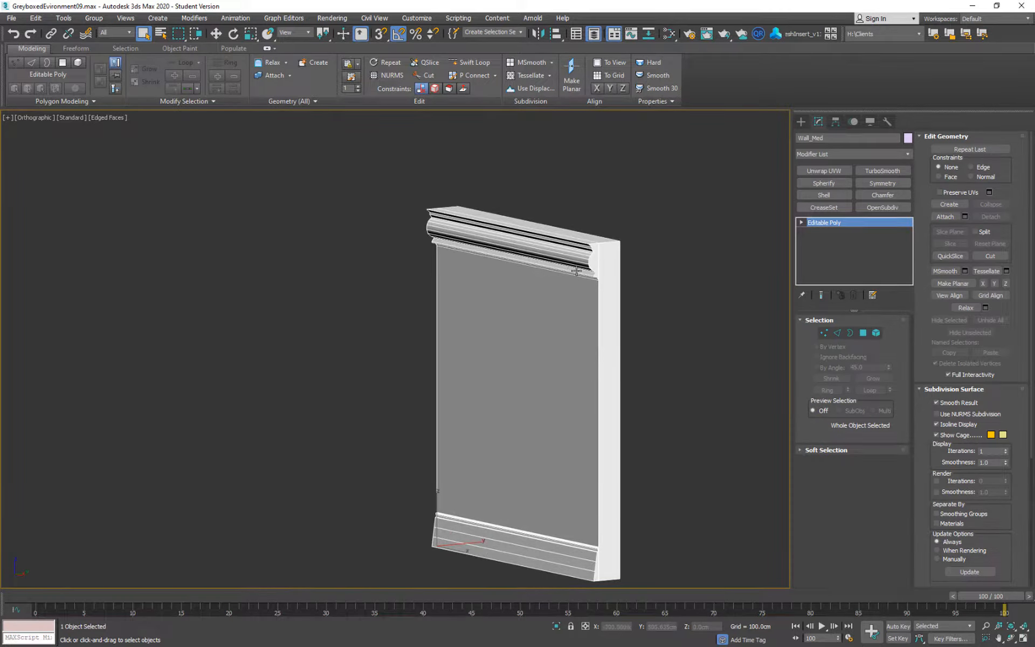
{"action": "middle_click_drag", "start_coordinate": [552, 284], "coordinate": [554, 224], "text": "alt"}
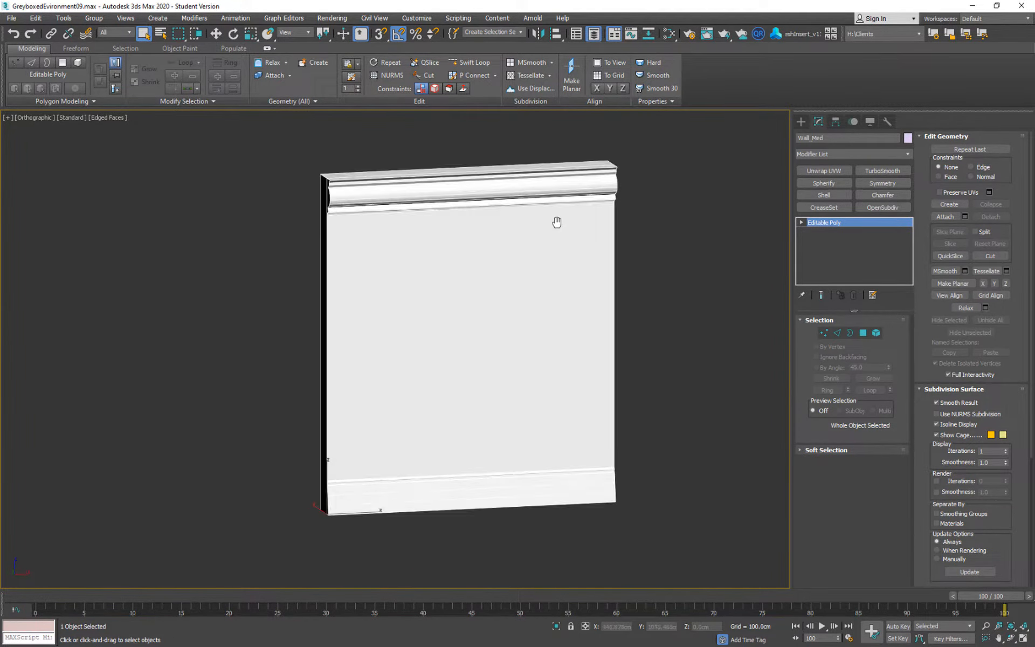
Step: Inspect the material IDs of Wall_Med's wall face and molding polygons, selecting all polygons with ID 2
{"action": "left_click", "coordinate": [863, 333]}
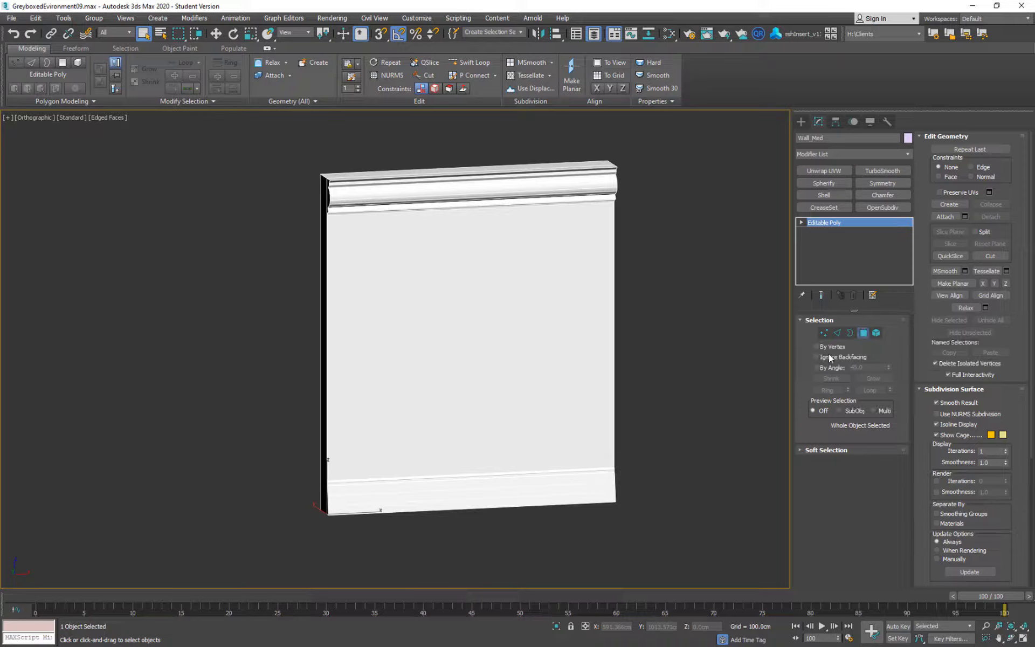
{"action": "key", "text": "ctrl+a"}
{"action": "middle_click_drag", "start_coordinate": [732, 314], "coordinate": [531, 274], "text": "alt"}
{"action": "left_click", "coordinate": [530, 274]}
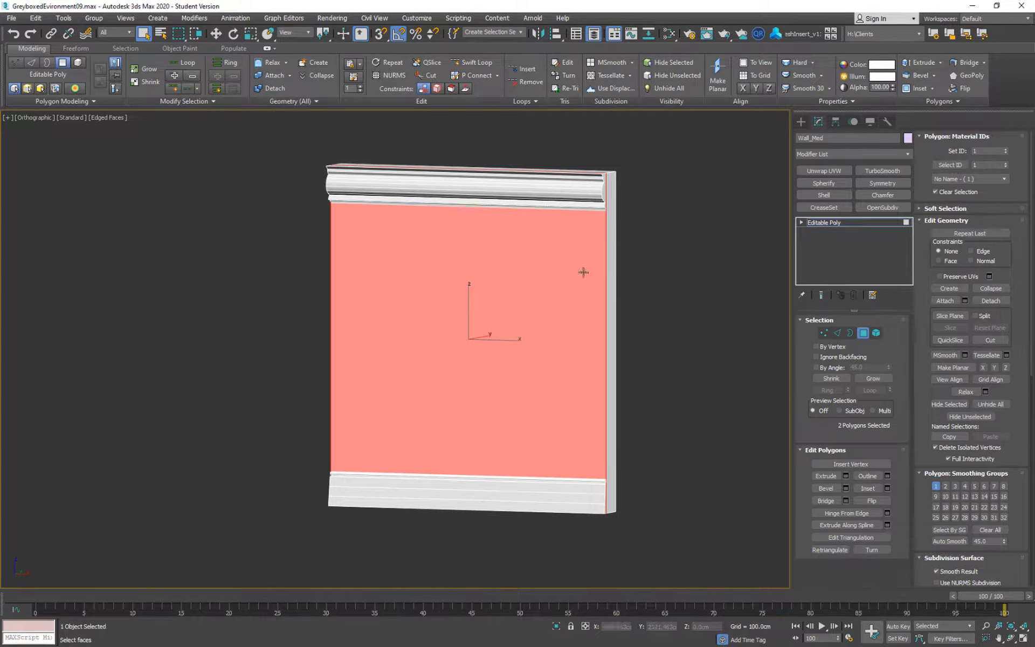
{"action": "left_click", "coordinate": [568, 194]}
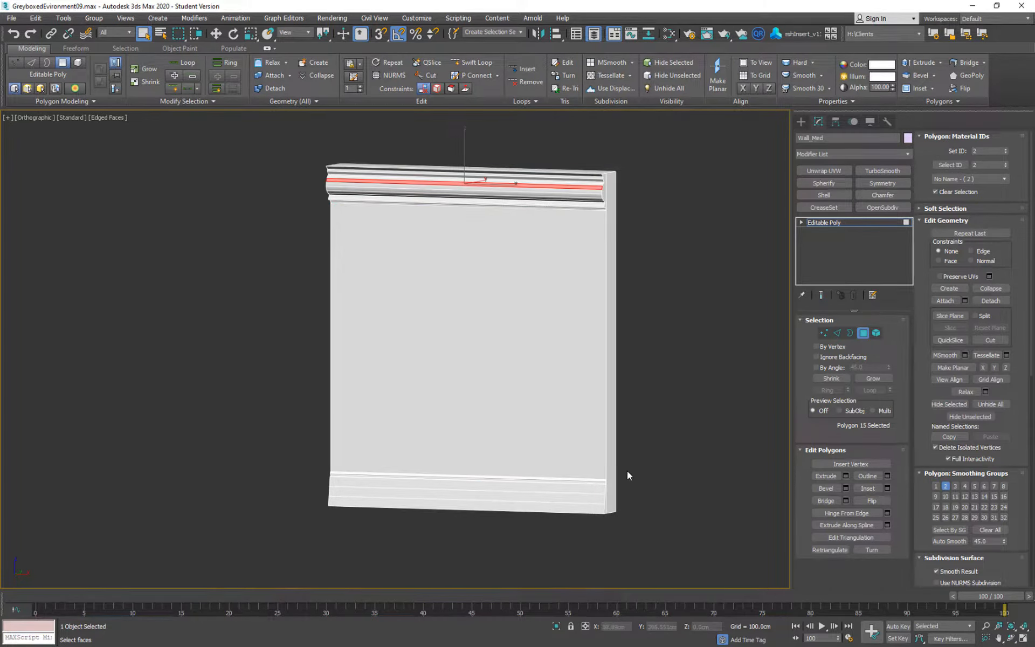
{"action": "left_click", "coordinate": [949, 164]}
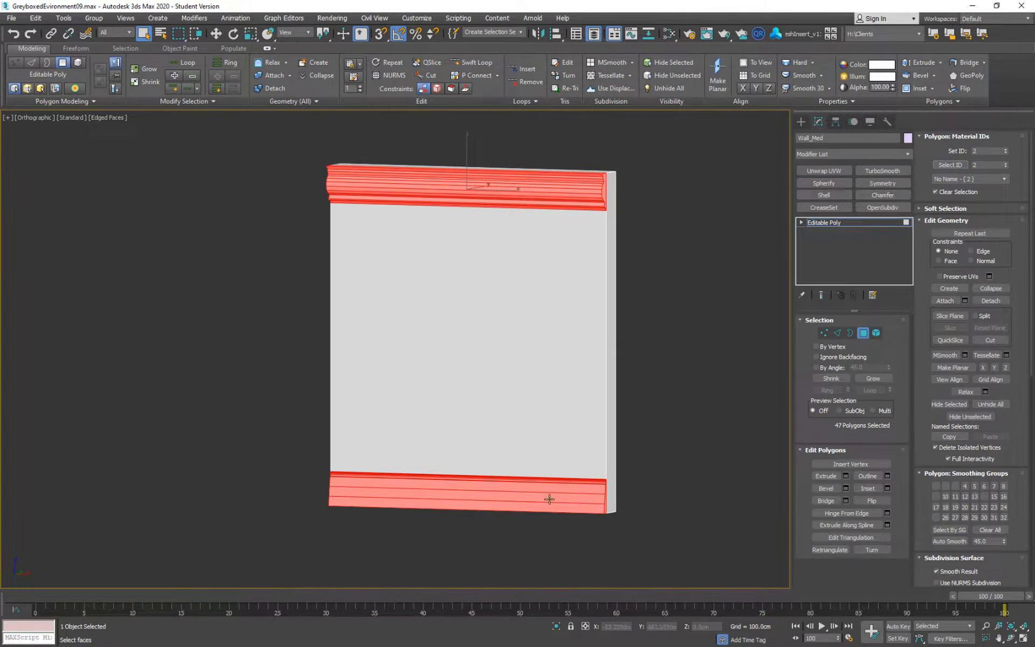
{"action": "middle_click_drag", "start_coordinate": [550, 499], "coordinate": [634, 379], "text": "alt"}
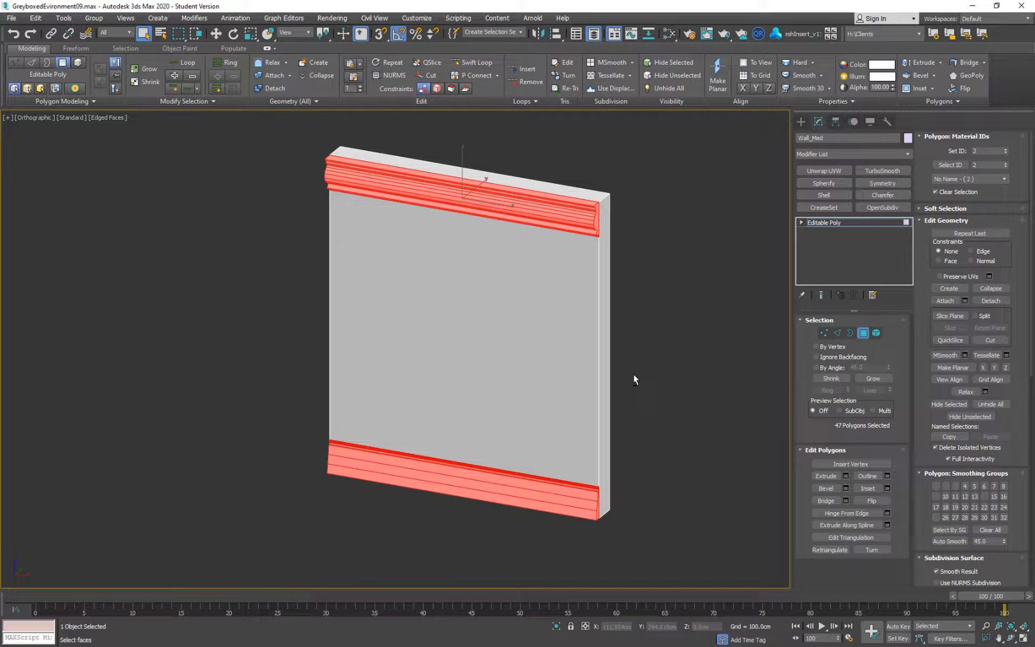
{"action": "left_click", "coordinate": [863, 332]}
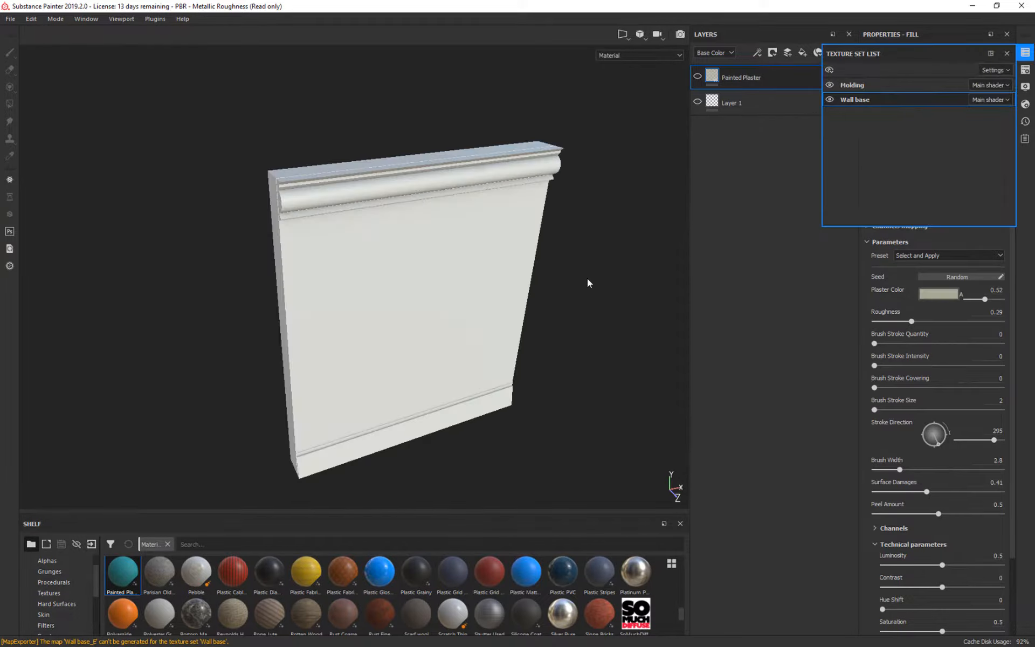
Step: In Substance Painter, view the wall from the front and compare the Molding and Wall base texture sets
{"action": "left_click_drag", "start_coordinate": [587, 281], "coordinate": [517, 253], "text": "alt"}
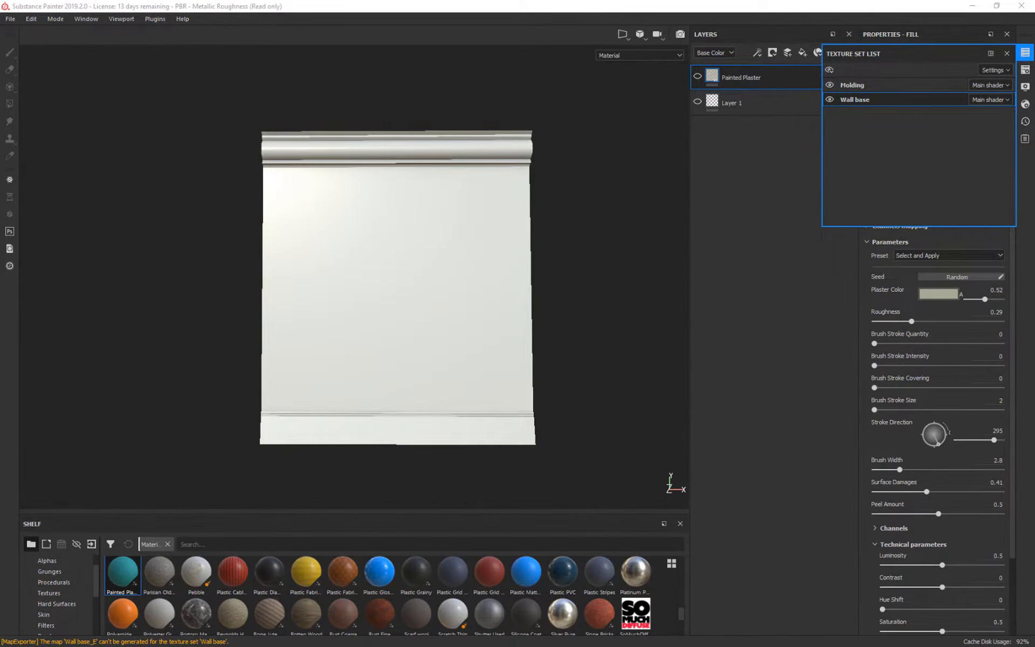
{"action": "left_click", "coordinate": [891, 85]}
{"action": "left_click", "coordinate": [890, 99]}
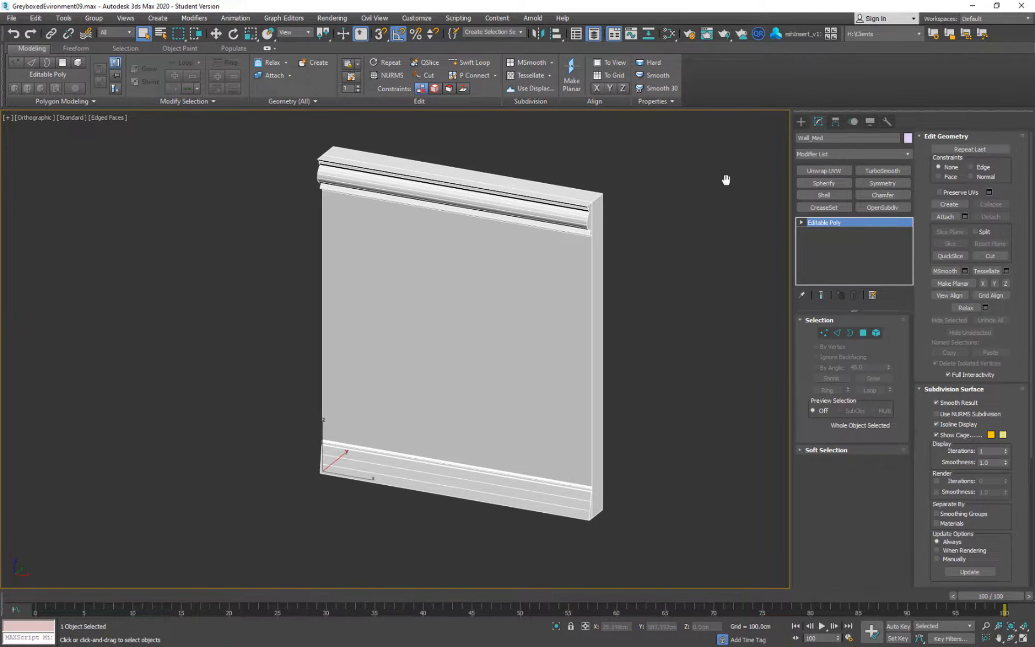
Step: In 3ds Max, open the Slate Material Editor and locate the Wall base material node
{"action": "key", "text": "m"}
{"action": "scroll", "coordinate": [470, 278], "scroll_direction": "up", "scroll_amount": 5}
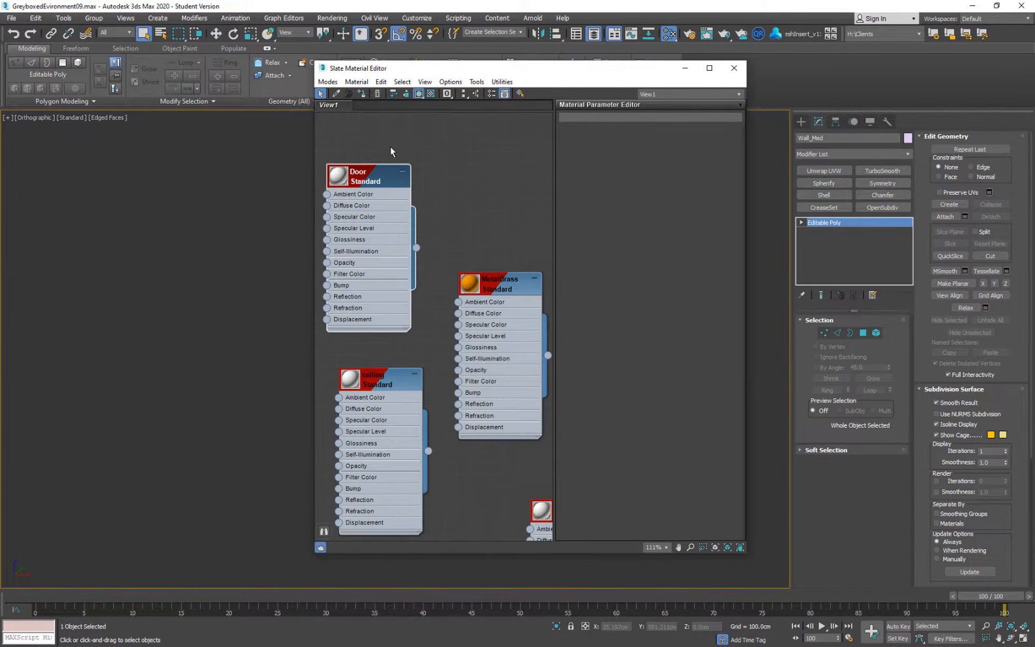
{"action": "middle_click_drag", "start_coordinate": [418, 253], "coordinate": [429, 130]}
{"action": "middle_click_drag", "start_coordinate": [431, 439], "coordinate": [430, 137]}
{"action": "middle_click_drag", "start_coordinate": [470, 340], "coordinate": [505, 210]}
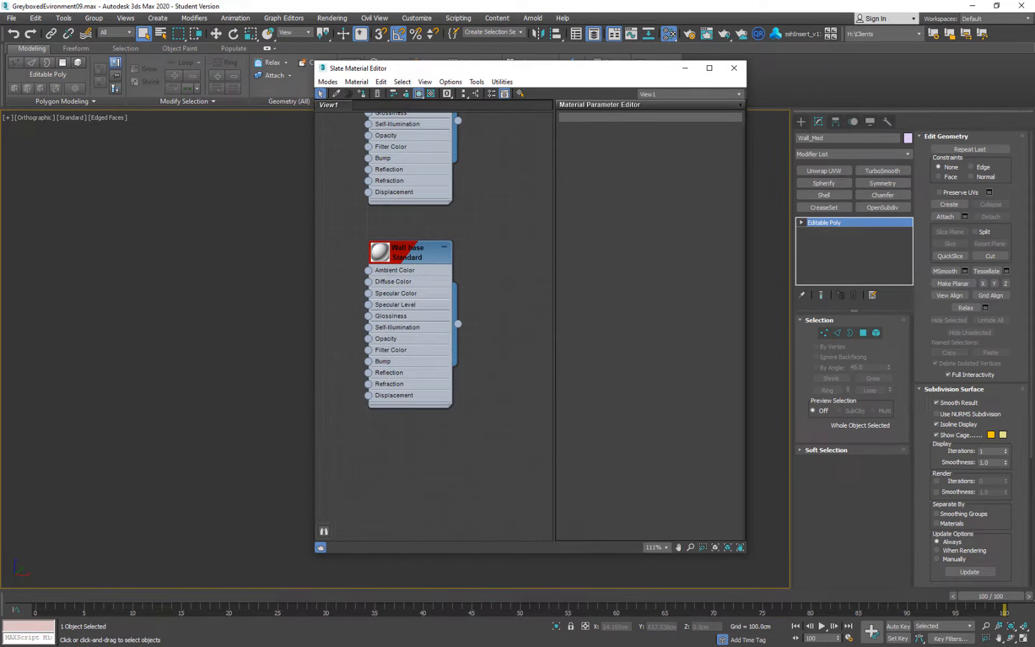
Step: Return to Substance Painter, close the texture set list and examine the wall model
{"action": "key", "text": "alt+Tab"}
{"action": "left_click", "coordinate": [425, 202]}
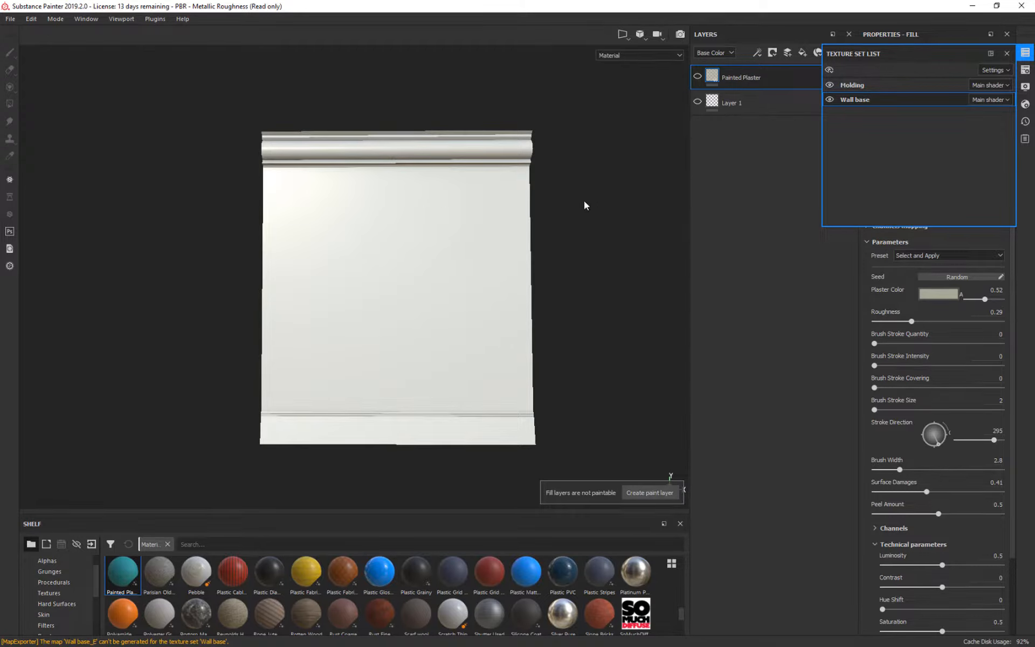
{"action": "left_click", "coordinate": [1006, 54]}
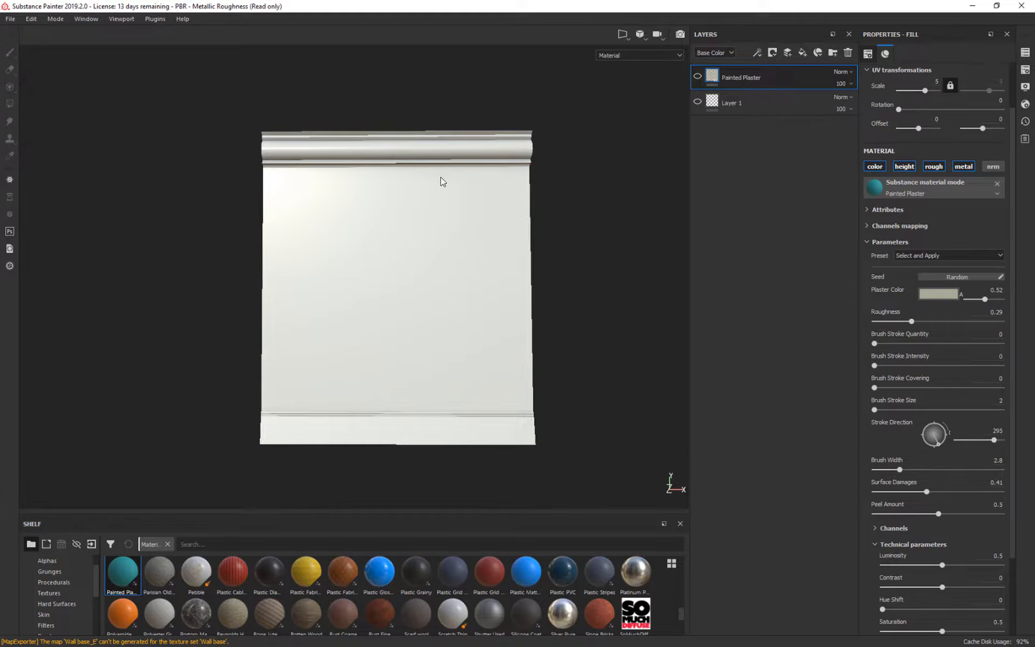
{"action": "middle_click_drag", "start_coordinate": [442, 181], "coordinate": [448, 210]}
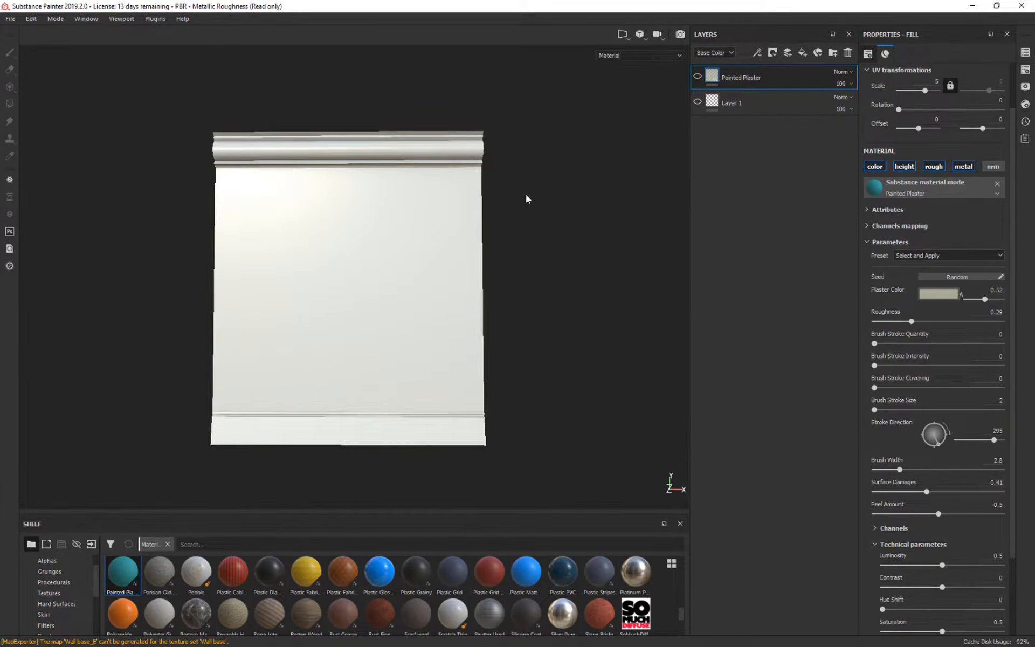
{"action": "left_click_drag", "start_coordinate": [525, 199], "coordinate": [553, 241], "text": "alt"}
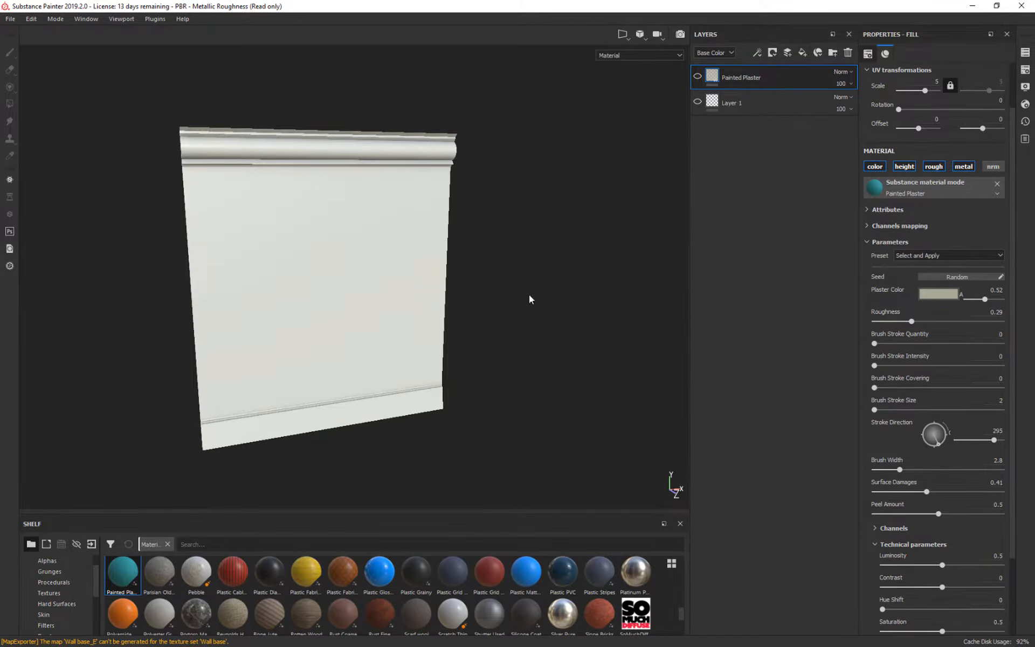
Step: Reopen the texture set list, view the Molding set's material settings and make Wall base the active set
{"action": "left_click", "coordinate": [1025, 52]}
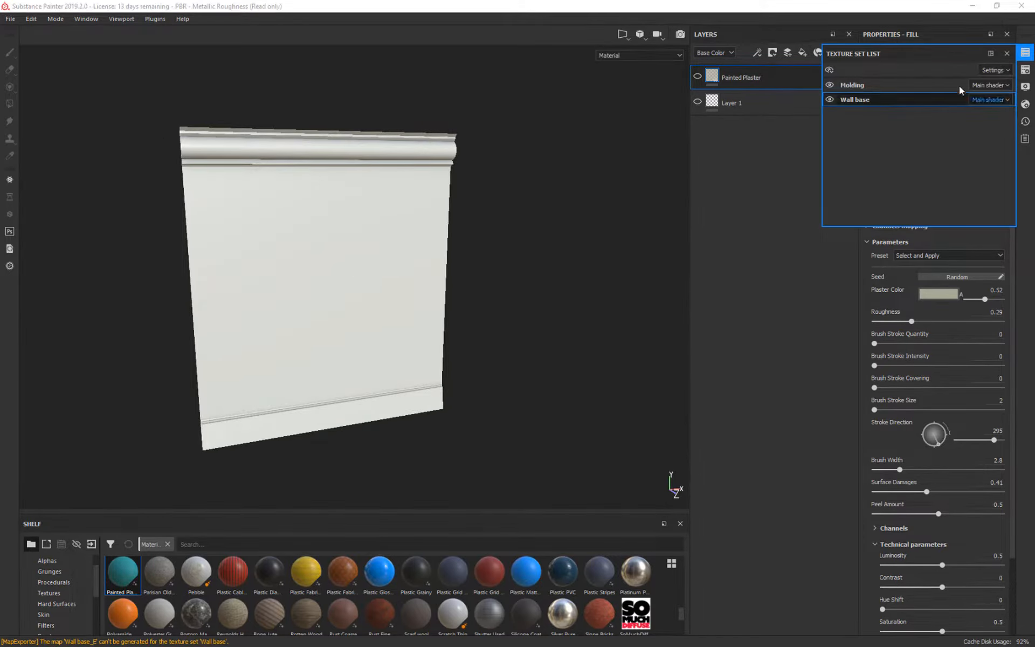
{"action": "left_click", "coordinate": [868, 98]}
{"action": "left_click", "coordinate": [873, 85]}
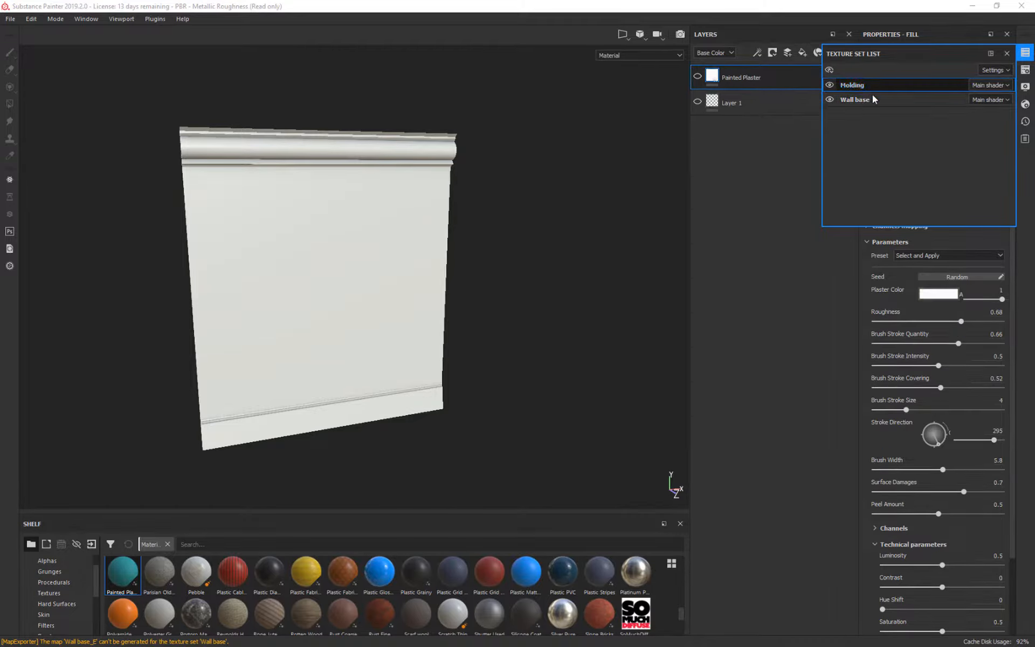
{"action": "left_click", "coordinate": [871, 98]}
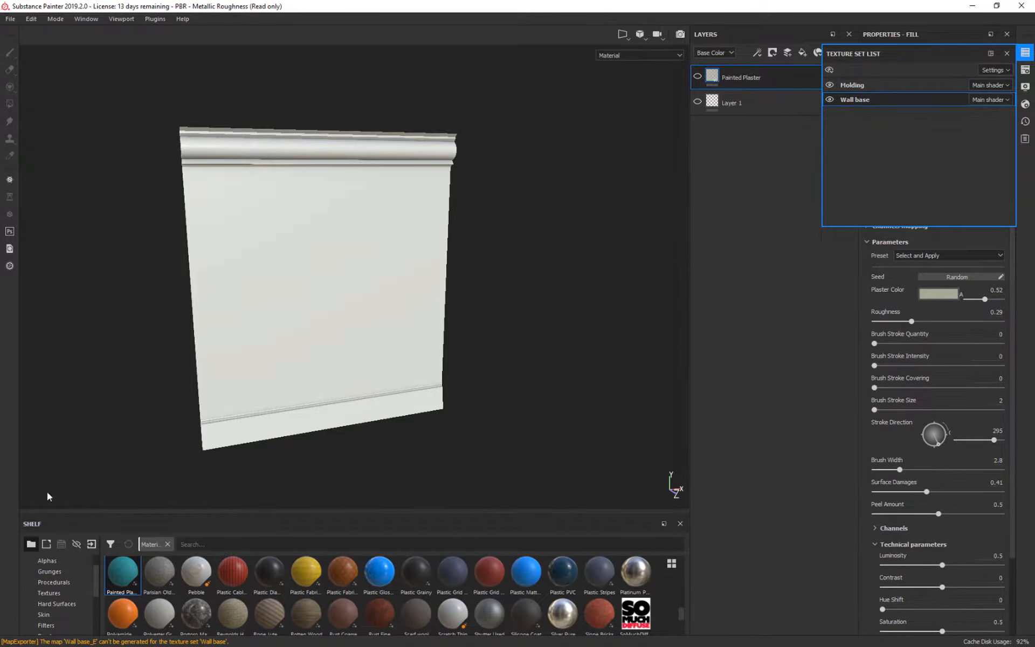
{"action": "middle_click_drag", "start_coordinate": [357, 211], "coordinate": [446, 216]}
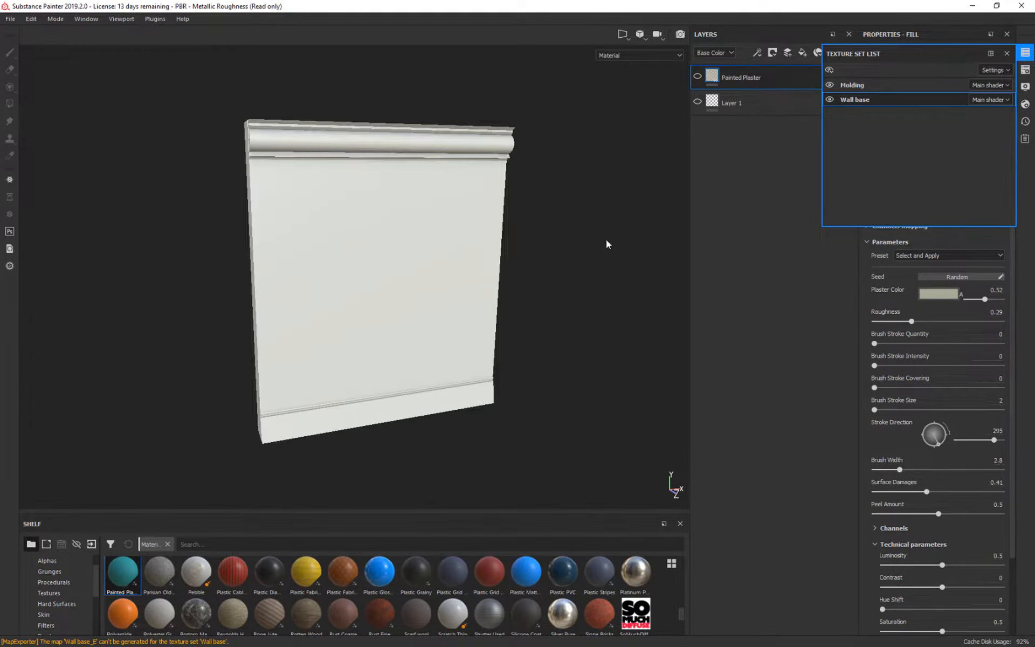
{"action": "left_click_drag", "start_coordinate": [606, 244], "coordinate": [585, 250], "text": "alt"}
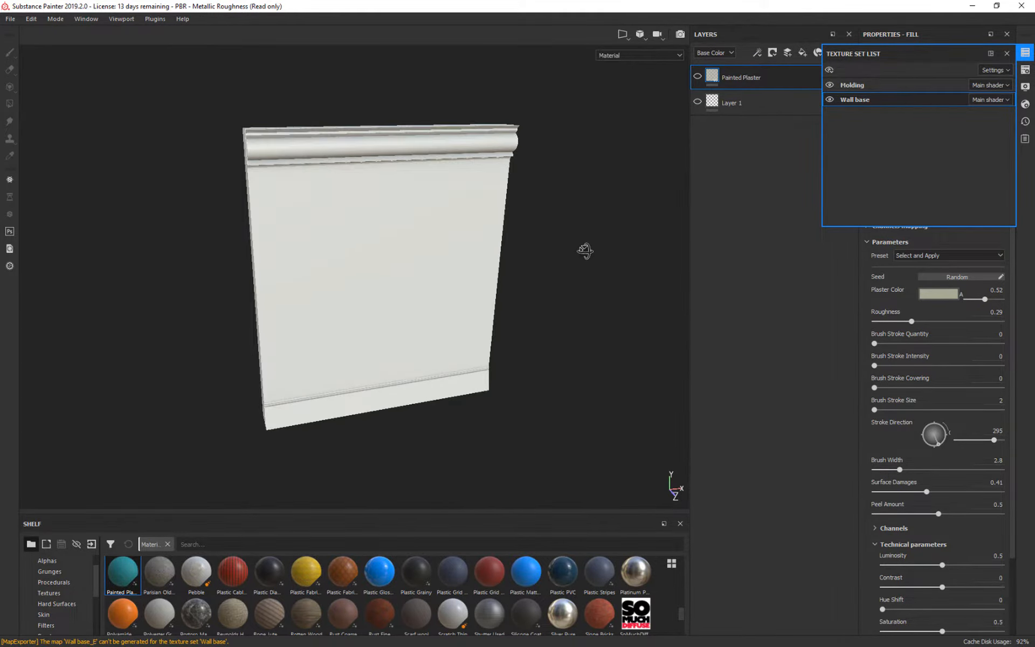
Step: Close the texture set list and delete the empty Layer 1 beneath Painted Plaster
{"action": "left_click", "coordinate": [1006, 53]}
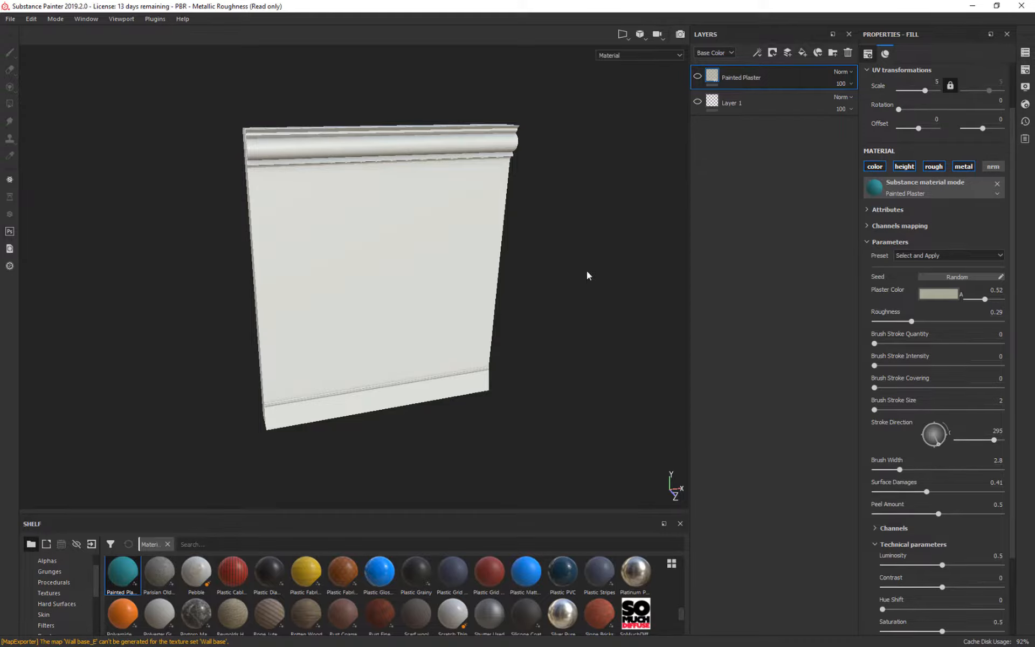
{"action": "mouse_move", "coordinate": [587, 276]}
{"action": "left_mouse_down", "text": "alt"}
{"action": "mouse_move", "coordinate": [614, 241]}
{"action": "mouse_move", "coordinate": [544, 295]}
{"action": "mouse_move", "coordinate": [679, 274]}
{"action": "mouse_move", "coordinate": [593, 284]}
{"action": "left_mouse_up", "text": "alt"}
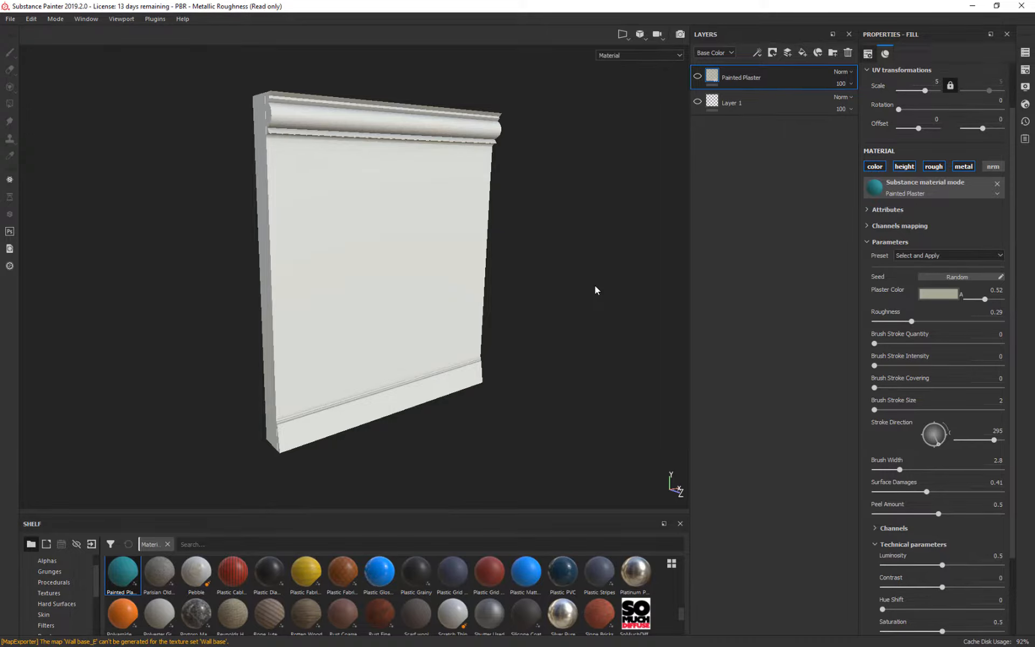
{"action": "left_click", "coordinate": [774, 103]}
{"action": "key", "text": "Delete"}
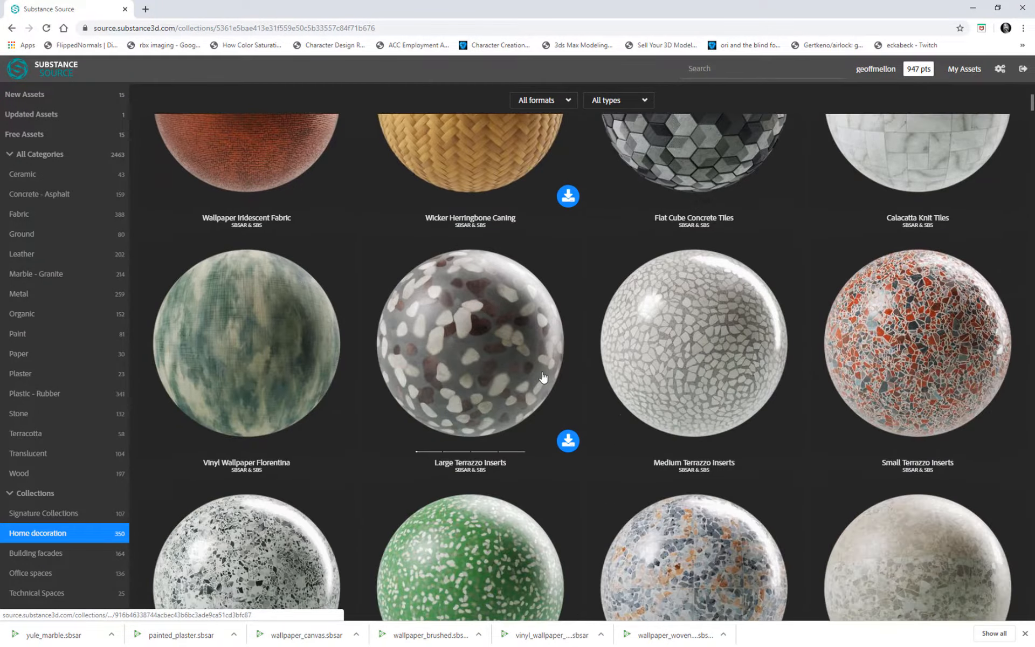
Step: Browse the Home decoration collection on Substance Source for terrazzo and marble materials, then minimize the browser
{"action": "scroll", "coordinate": [173, 554], "scroll_direction": "down", "scroll_amount": 5}
{"action": "scroll", "coordinate": [647, 479], "scroll_direction": "down", "scroll_amount": 5}
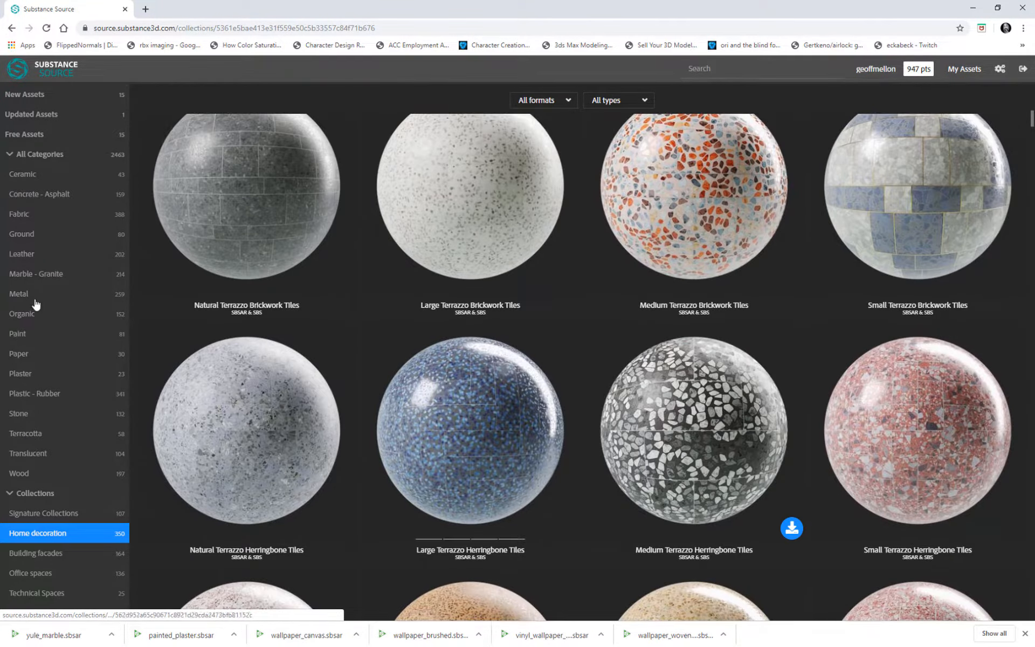
{"action": "scroll", "coordinate": [601, 347], "scroll_direction": "down", "scroll_amount": 5}
{"action": "scroll", "coordinate": [602, 347], "scroll_direction": "down", "scroll_amount": 15}
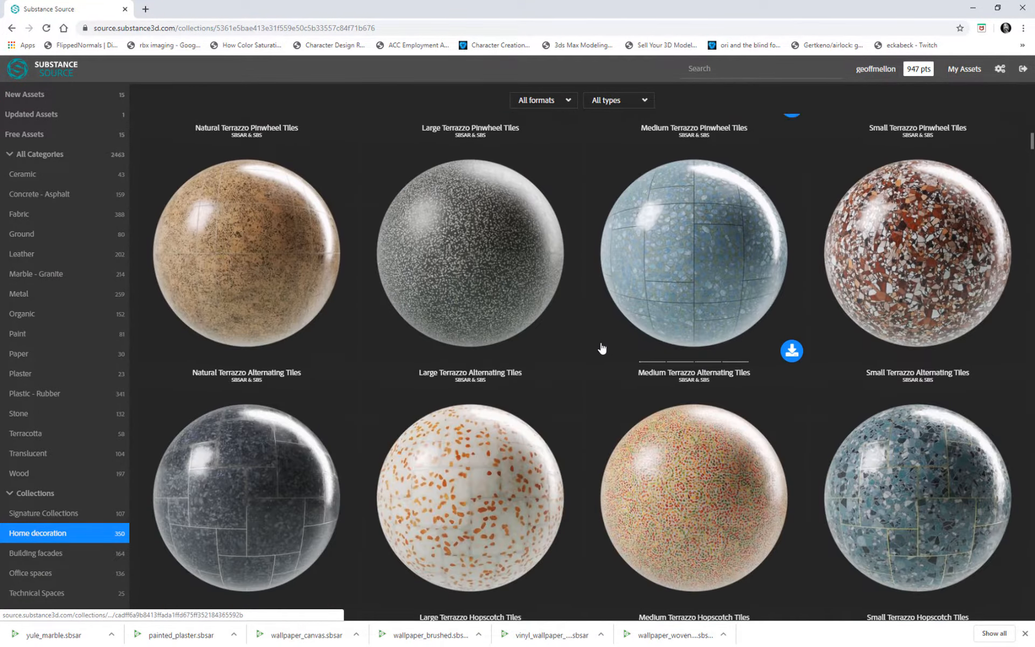
{"action": "scroll", "coordinate": [592, 366], "scroll_direction": "down", "scroll_amount": 20}
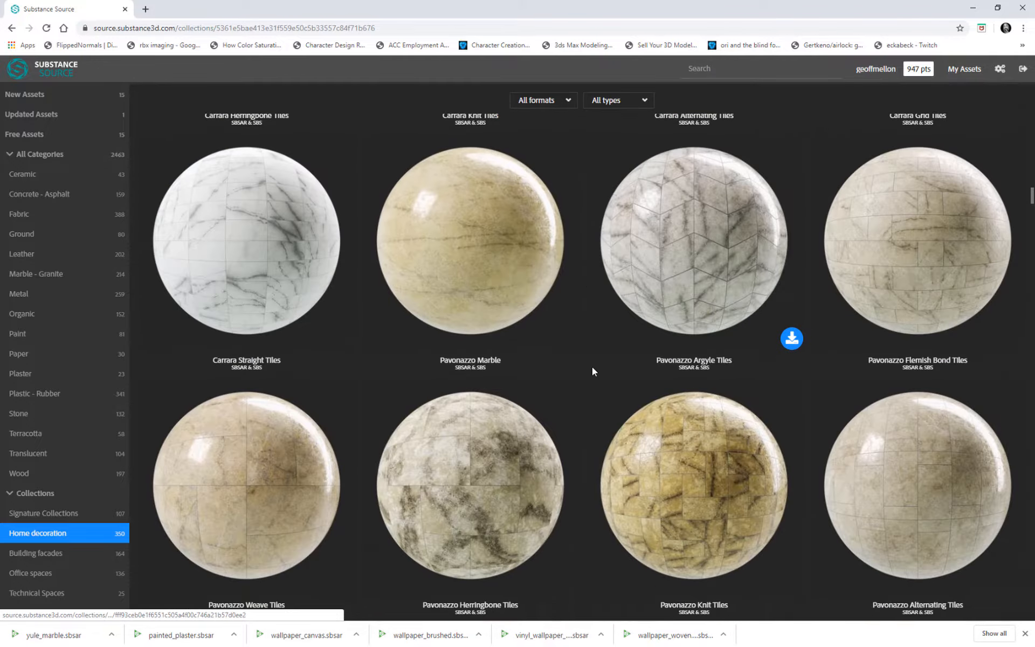
{"action": "scroll", "coordinate": [596, 370], "scroll_direction": "down", "scroll_amount": 15}
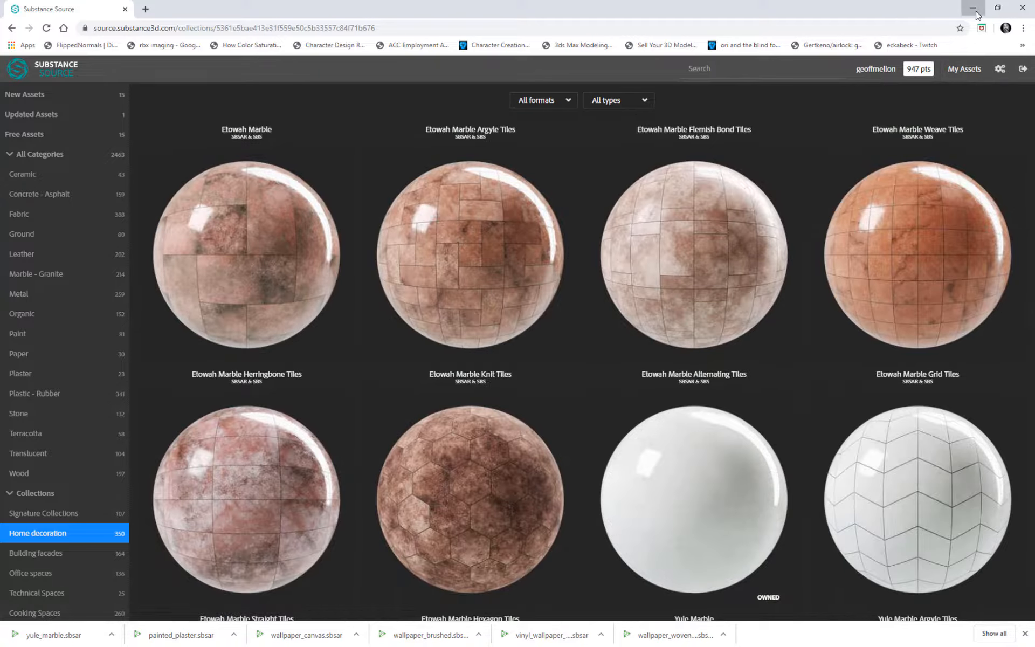
{"action": "left_click", "coordinate": [972, 8]}
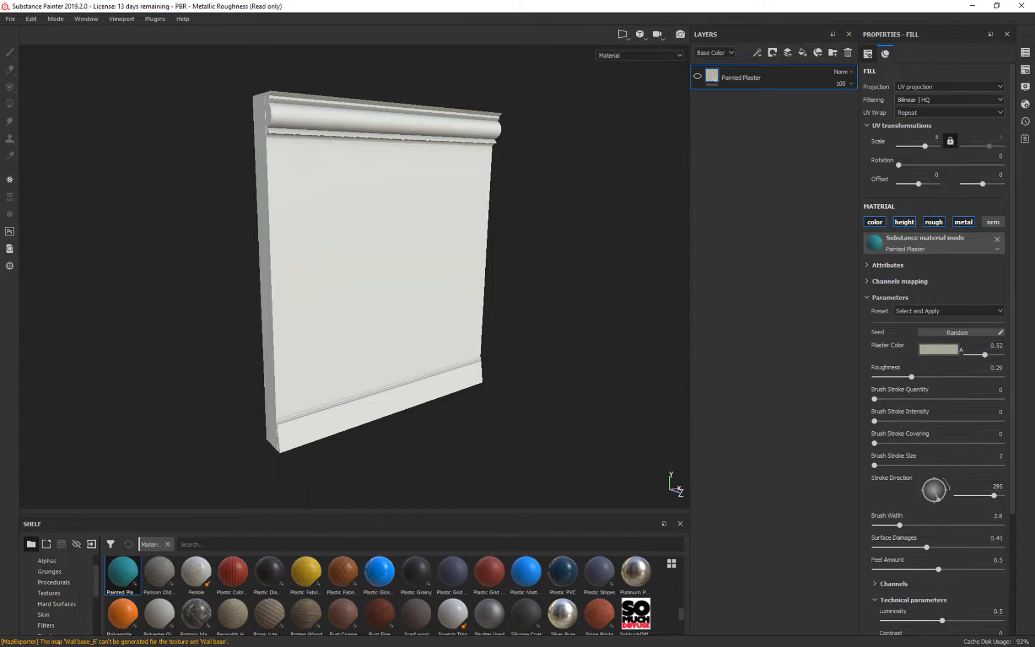
Step: Check the downloaded .sbsar materials in the Downloads folder, then enlarge the material shelf in Substance Painter
{"action": "key", "text": "alt+Tab"}
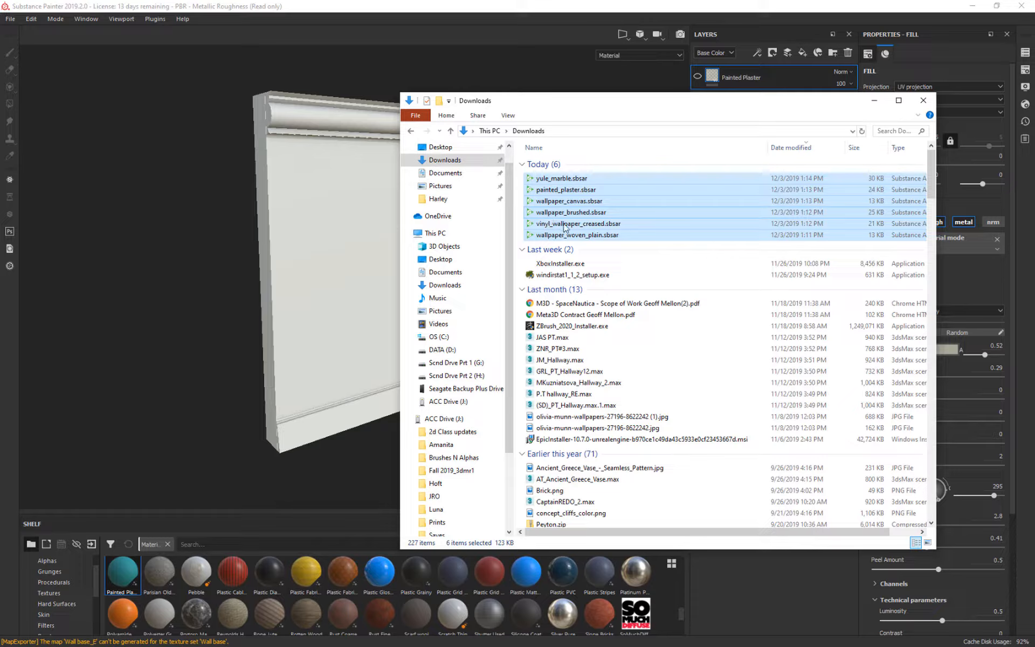
{"action": "left_click", "coordinate": [873, 101]}
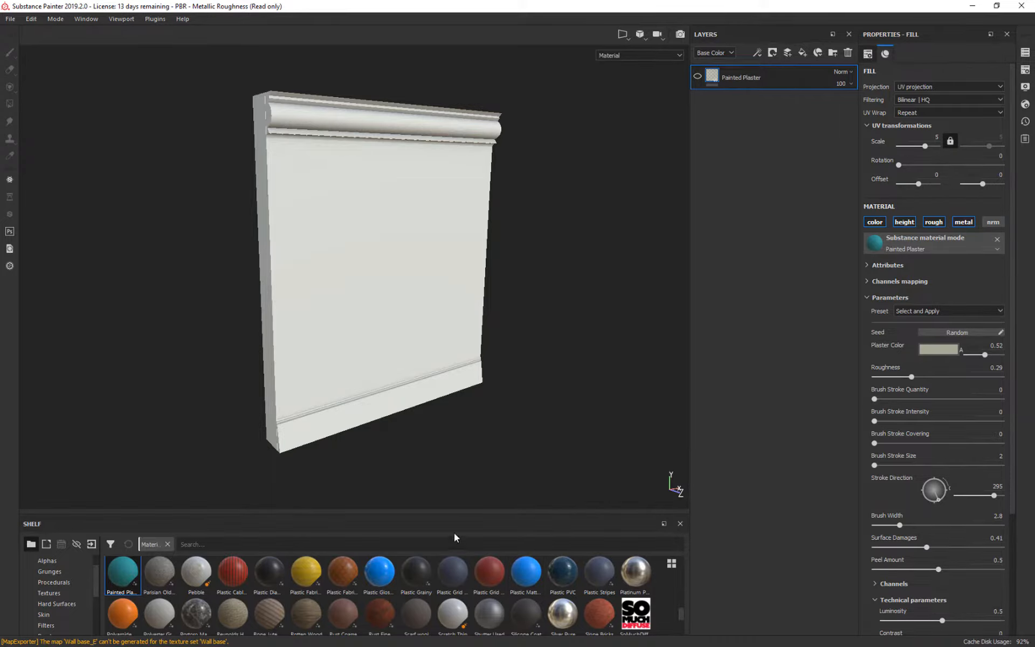
{"action": "left_click_drag", "start_coordinate": [491, 514], "coordinate": [502, 481]}
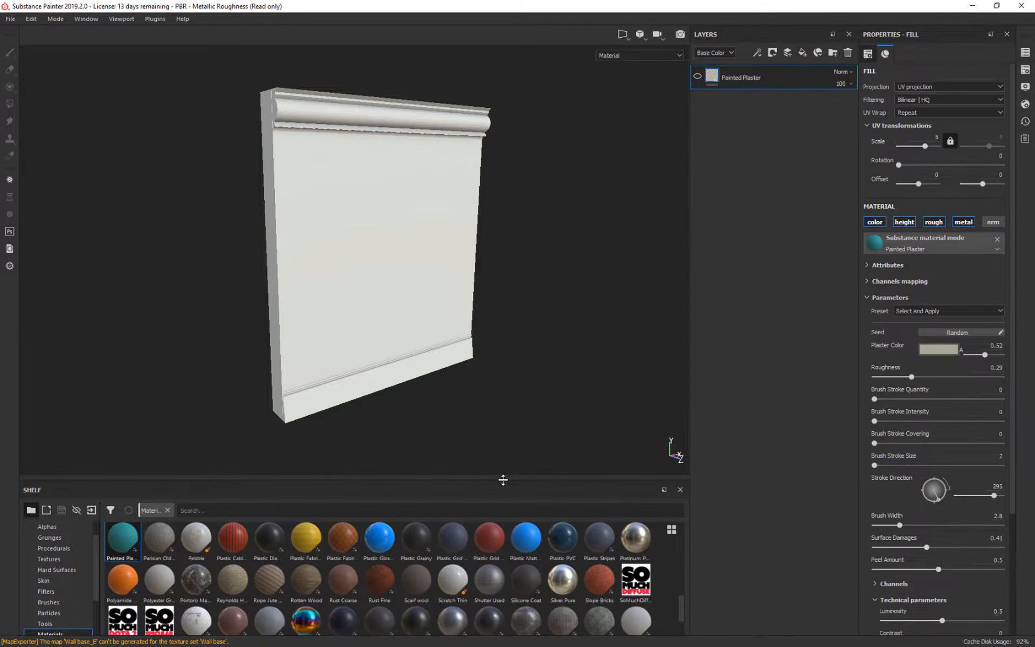
Step: Delete the existing Painted Plaster layer from Wall base and apply the Painted Plaster material to the wall again
{"action": "key", "text": "alt"}
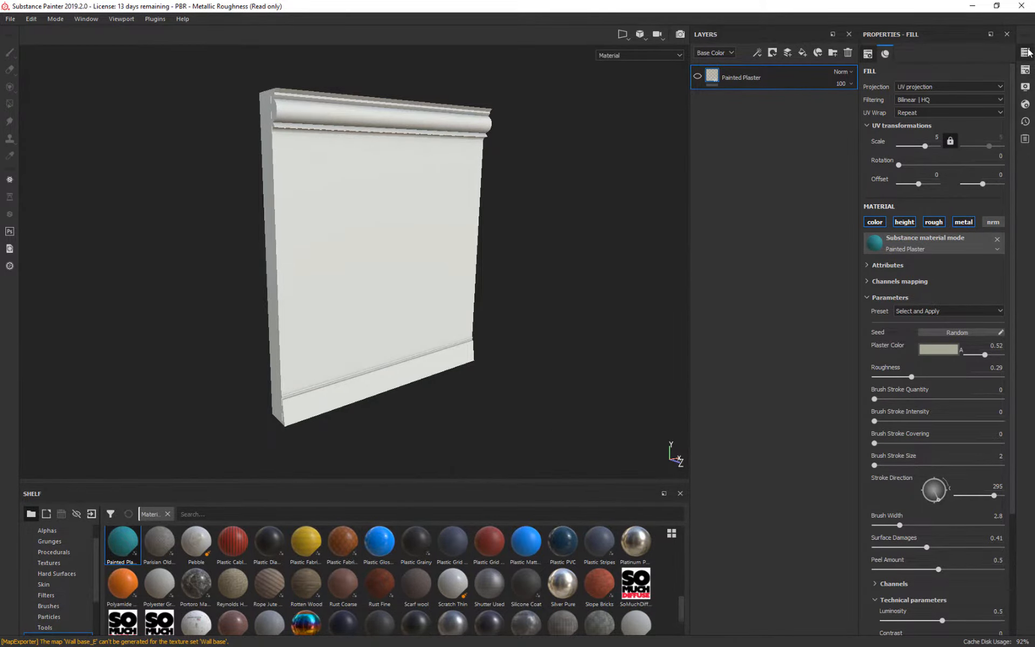
{"action": "mouse_move", "coordinate": [539, 280]}
{"action": "left_mouse_down", "text": "alt"}
{"action": "mouse_move", "coordinate": [485, 289]}
{"action": "mouse_move", "coordinate": [541, 305]}
{"action": "mouse_move", "coordinate": [545, 288]}
{"action": "left_mouse_up", "text": "alt"}
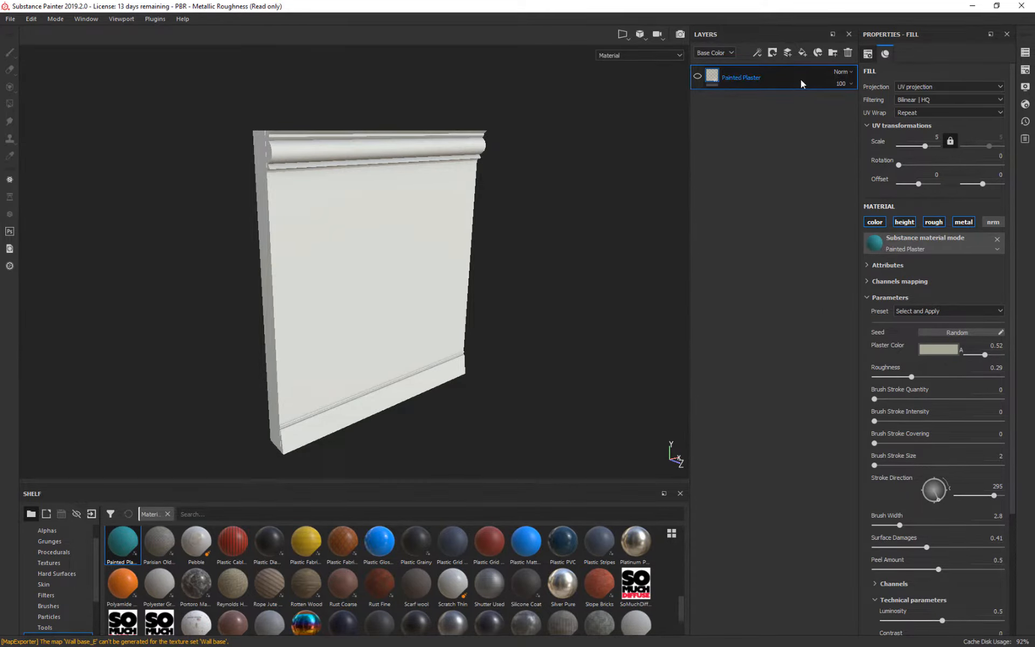
{"action": "key", "text": "Delete"}
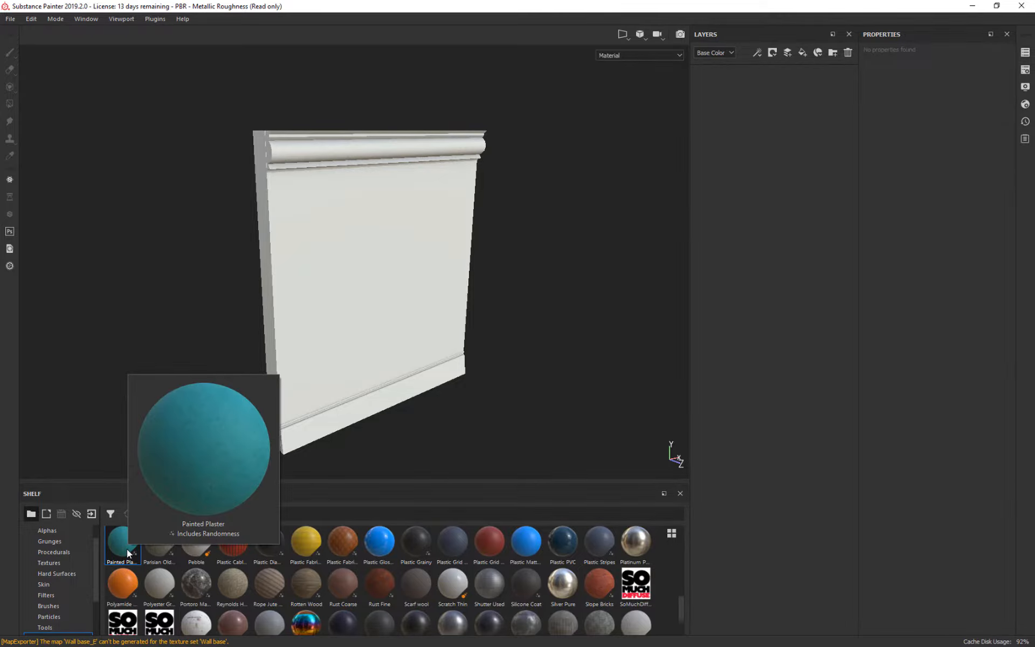
{"action": "mouse_move", "coordinate": [121, 552]}
{"action": "left_mouse_down"}
{"action": "mouse_move", "coordinate": [369, 323]}
{"action": "mouse_move", "coordinate": [363, 286]}
{"action": "left_mouse_up"}
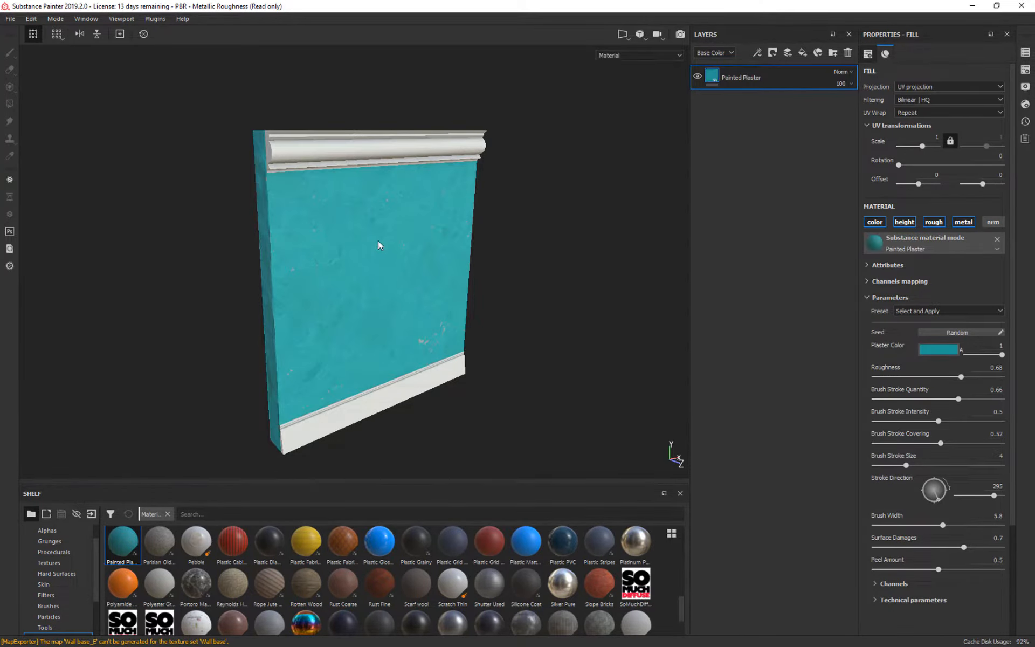
Step: Try the Painted Plaster material on the molding, then remove it from the Molding texture set
{"action": "mouse_move", "coordinate": [128, 547]}
{"action": "left_mouse_down"}
{"action": "mouse_move", "coordinate": [331, 402]}
{"action": "mouse_move", "coordinate": [347, 422]}
{"action": "left_mouse_up"}
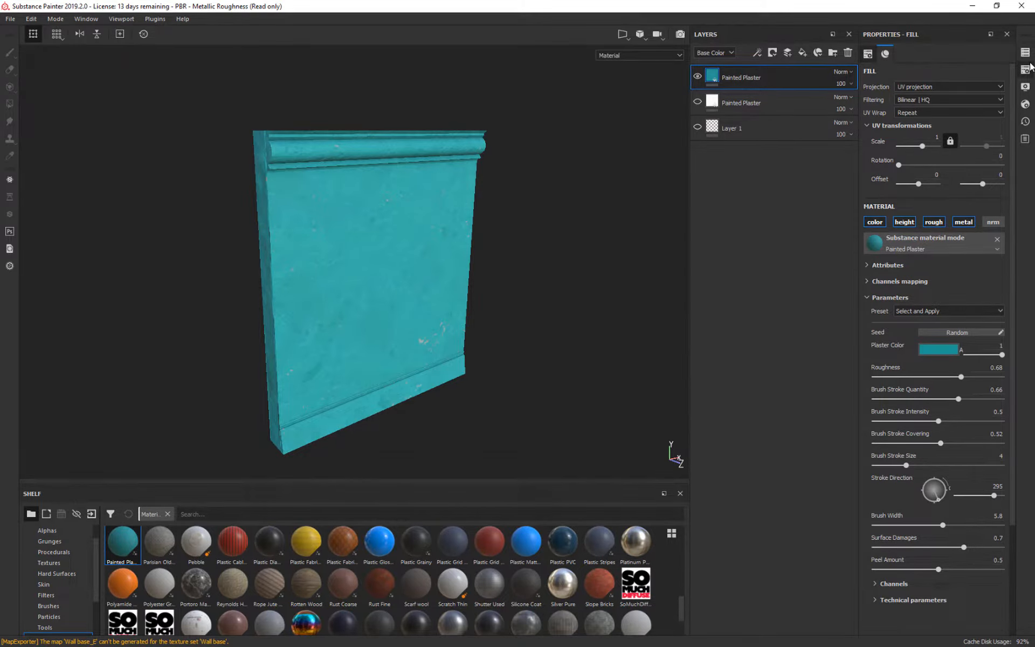
{"action": "left_click", "coordinate": [737, 102]}
{"action": "key", "text": "Delete"}
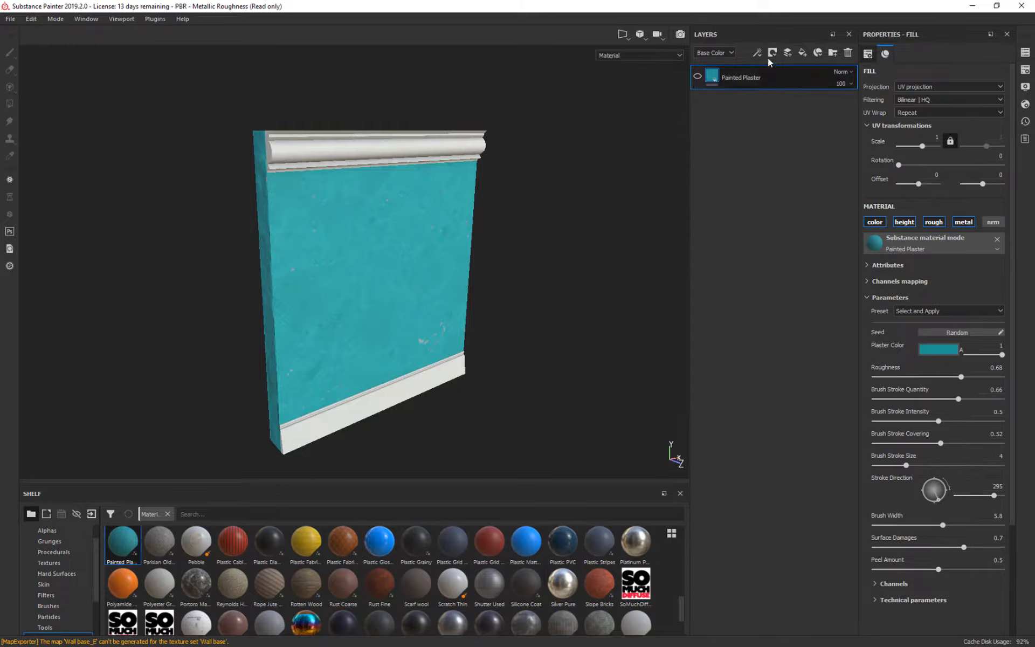
Step: With the texture set list shown, switch to Molding and back to Wall base by picking each part on the model
{"action": "left_click", "coordinate": [1025, 52]}
{"action": "left_click", "coordinate": [928, 100]}
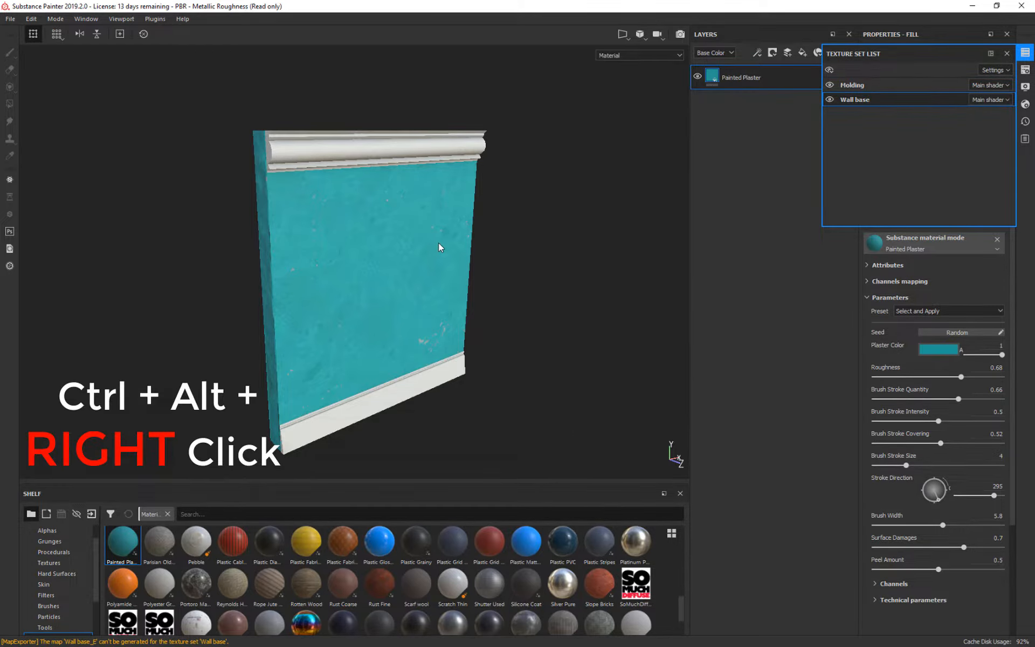
{"action": "right_click", "coordinate": [438, 146], "text": "ctrl+alt"}
{"action": "right_click", "coordinate": [391, 263], "text": "ctrl+alt"}
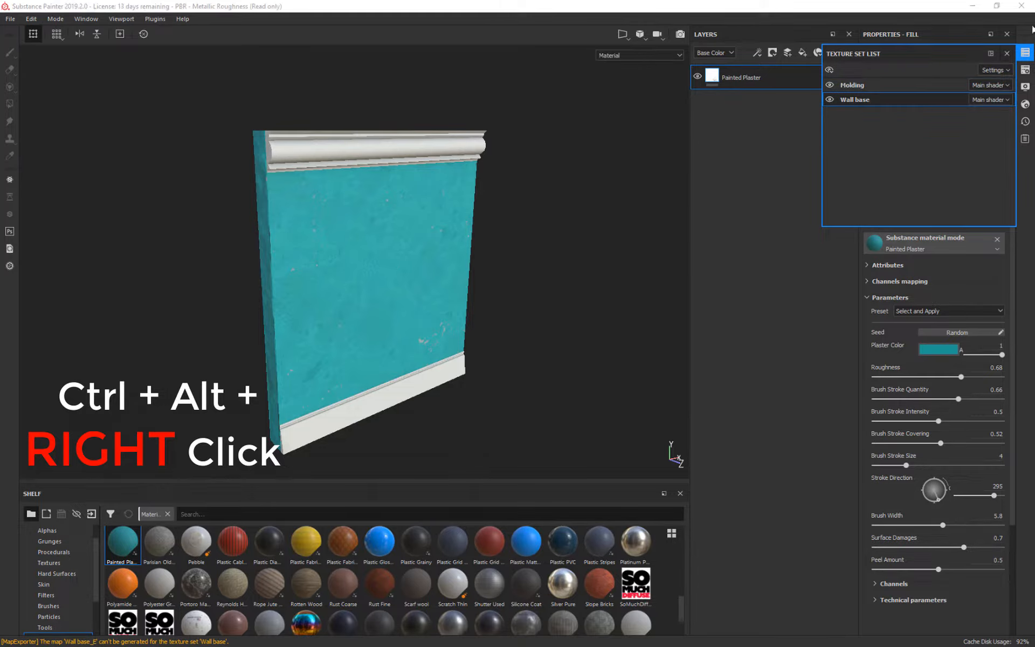
{"action": "left_click", "coordinate": [1006, 54]}
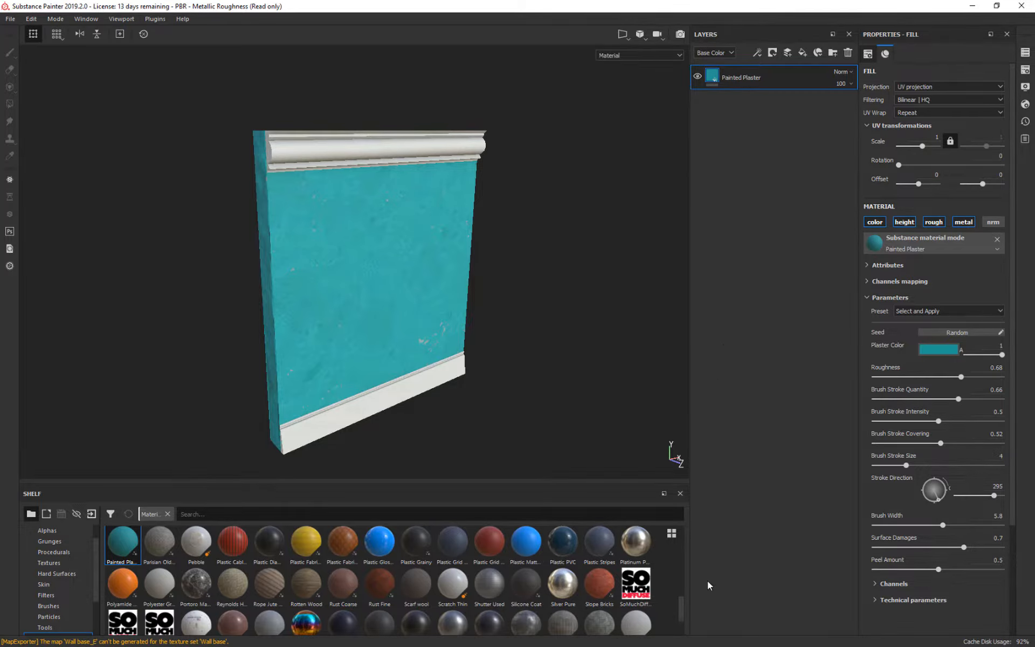
Step: Change the wall's Plaster Color to a pale cream, RGB 0.982, 0.968, 0.848
{"action": "left_click", "coordinate": [944, 354]}
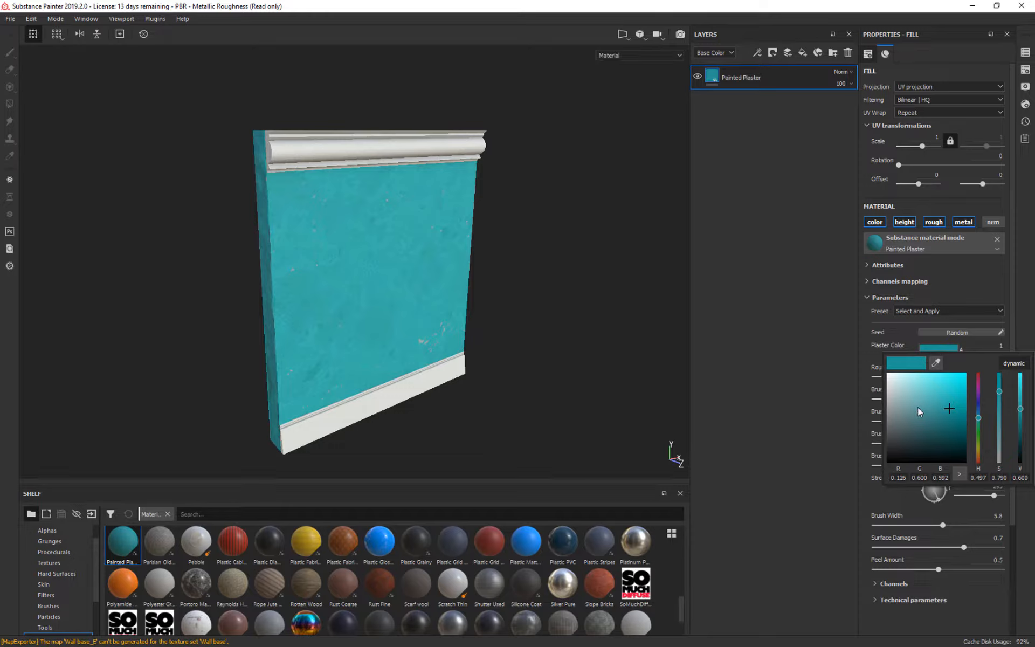
{"action": "left_click_drag", "start_coordinate": [919, 412], "coordinate": [887, 404]}
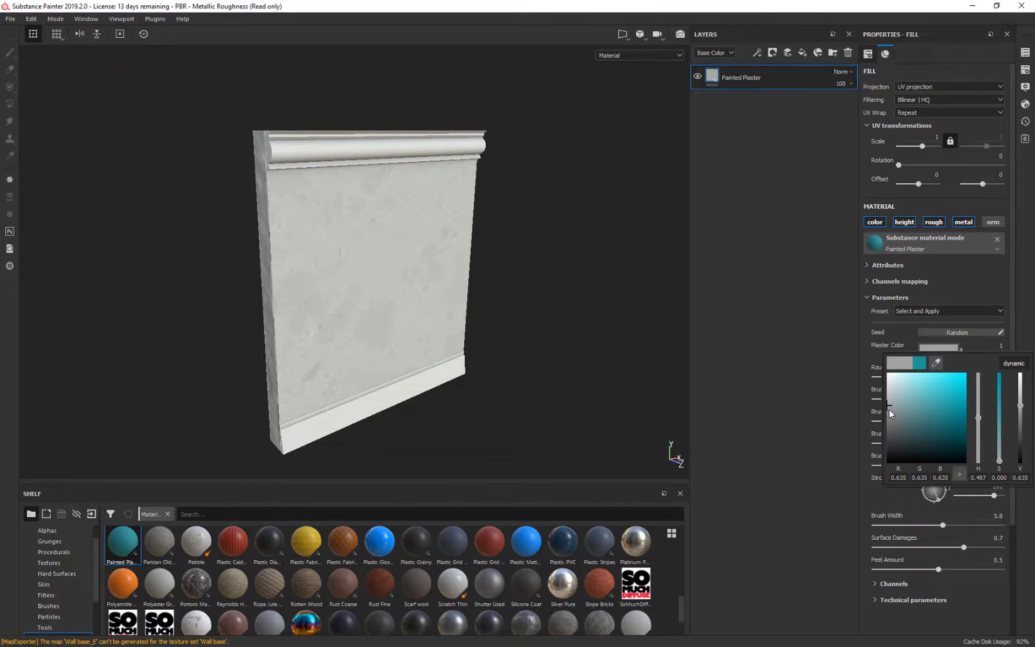
{"action": "left_click_drag", "start_coordinate": [890, 410], "coordinate": [887, 376]}
{"action": "left_click_drag", "start_coordinate": [998, 432], "coordinate": [979, 448]}
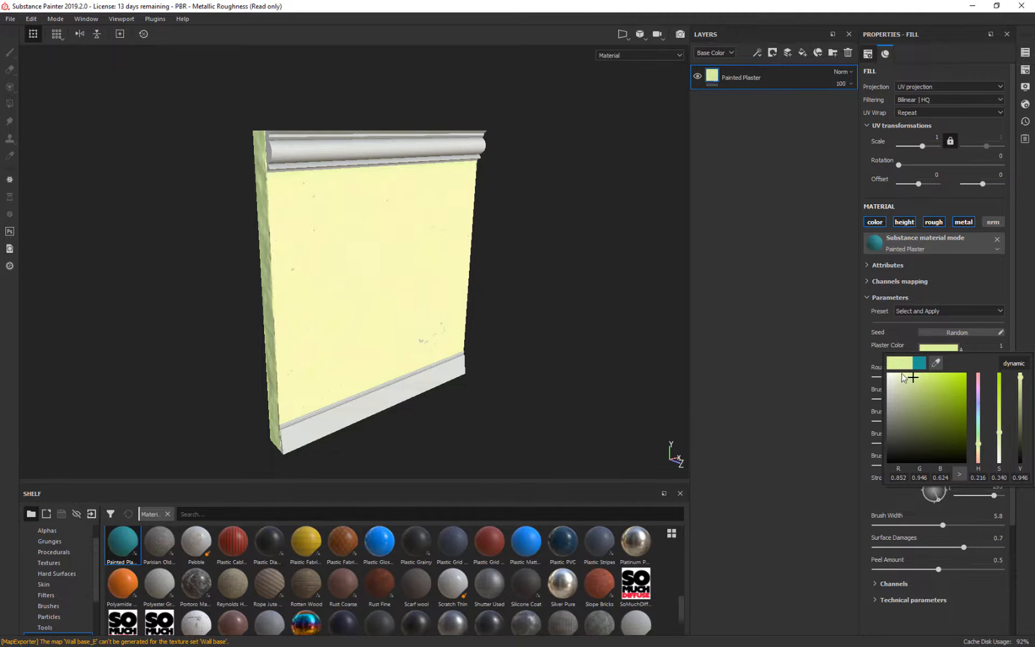
{"action": "mouse_move", "coordinate": [908, 377]}
{"action": "left_mouse_down"}
{"action": "mouse_move", "coordinate": [892, 376]}
{"action": "mouse_move", "coordinate": [899, 372]}
{"action": "left_mouse_up"}
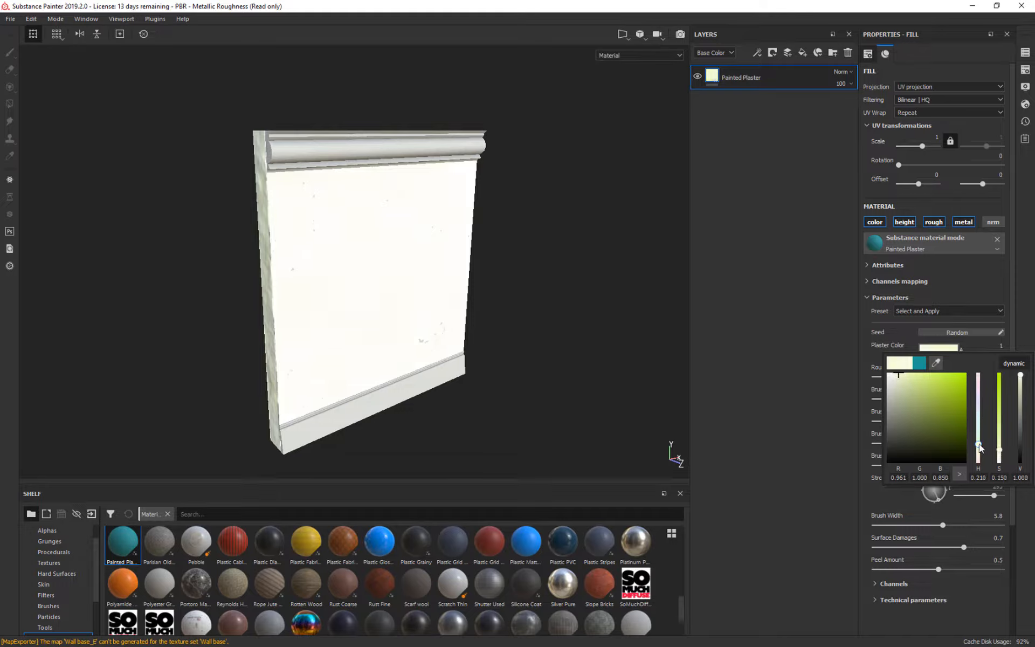
{"action": "left_click_drag", "start_coordinate": [979, 448], "coordinate": [978, 454]}
{"action": "left_click_drag", "start_coordinate": [898, 375], "coordinate": [898, 376]}
Step: Set the Plaster Color to a slightly darker yellow-beige with hue 0.150 and value 0.910
{"action": "mouse_move", "coordinate": [558, 260]}
{"action": "left_mouse_down", "text": "alt"}
{"action": "mouse_move", "coordinate": [556, 276]}
{"action": "mouse_move", "coordinate": [474, 293]}
{"action": "left_mouse_up", "text": "alt"}
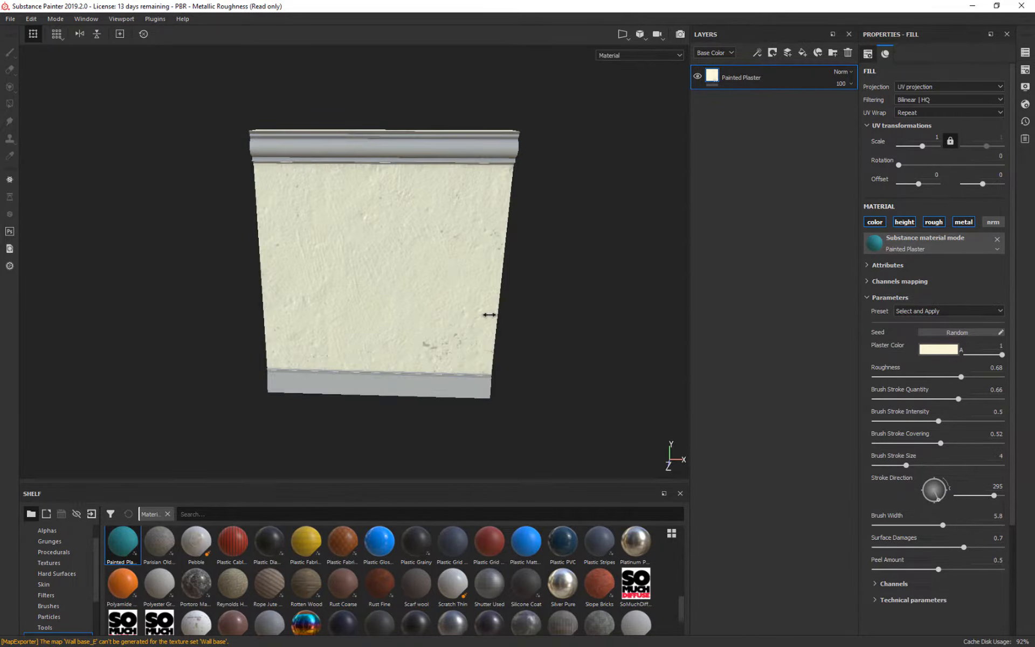
{"action": "mouse_move", "coordinate": [490, 316]}
{"action": "left_mouse_down", "text": "alt"}
{"action": "mouse_move", "coordinate": [529, 291]}
{"action": "mouse_move", "coordinate": [358, 286]}
{"action": "mouse_move", "coordinate": [517, 302]}
{"action": "left_mouse_up", "text": "alt"}
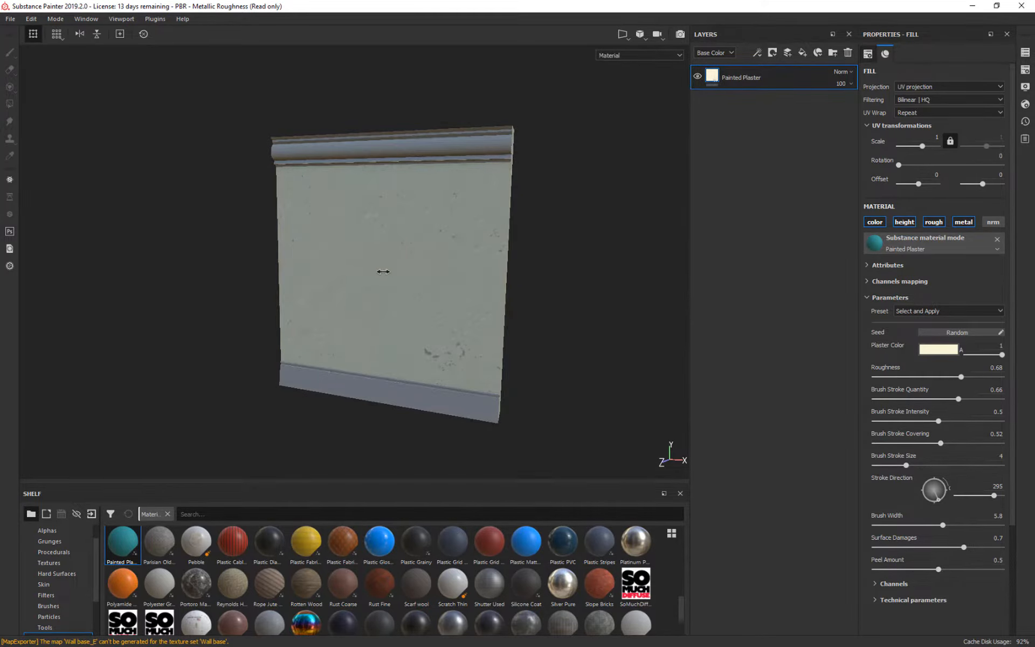
{"action": "left_click_drag", "start_coordinate": [598, 310], "coordinate": [695, 318], "text": "alt"}
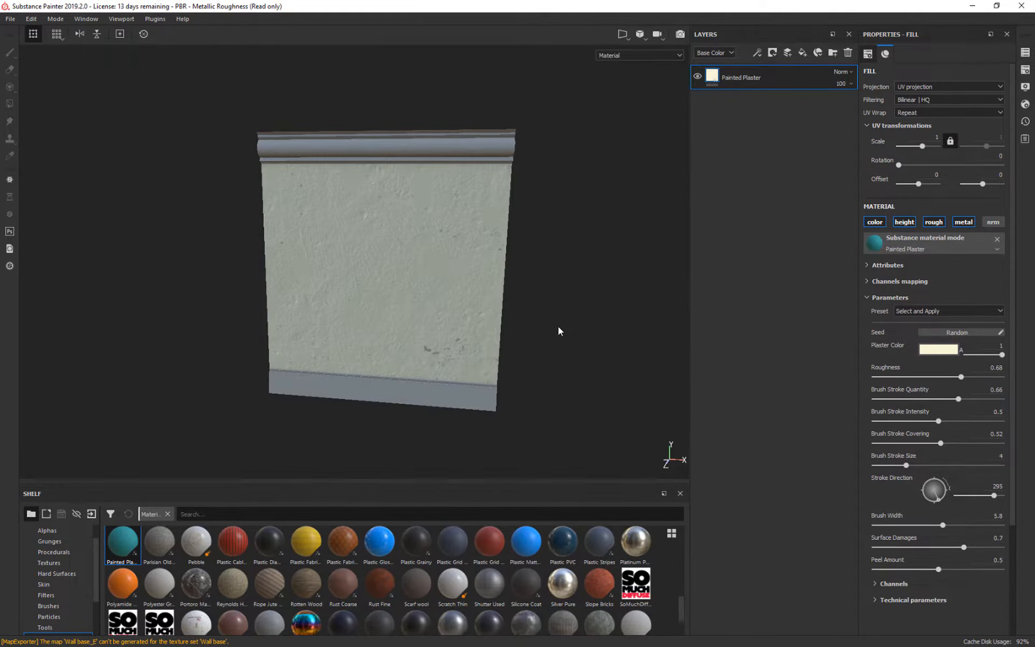
{"action": "left_click_drag", "start_coordinate": [558, 331], "coordinate": [604, 303], "text": "alt"}
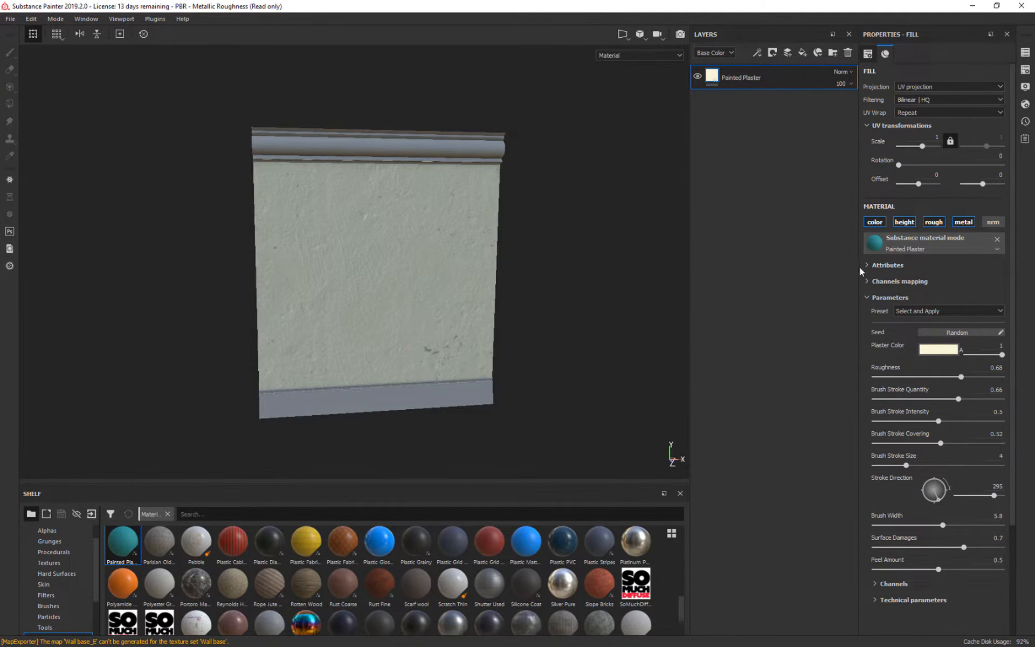
{"action": "left_click", "coordinate": [938, 351]}
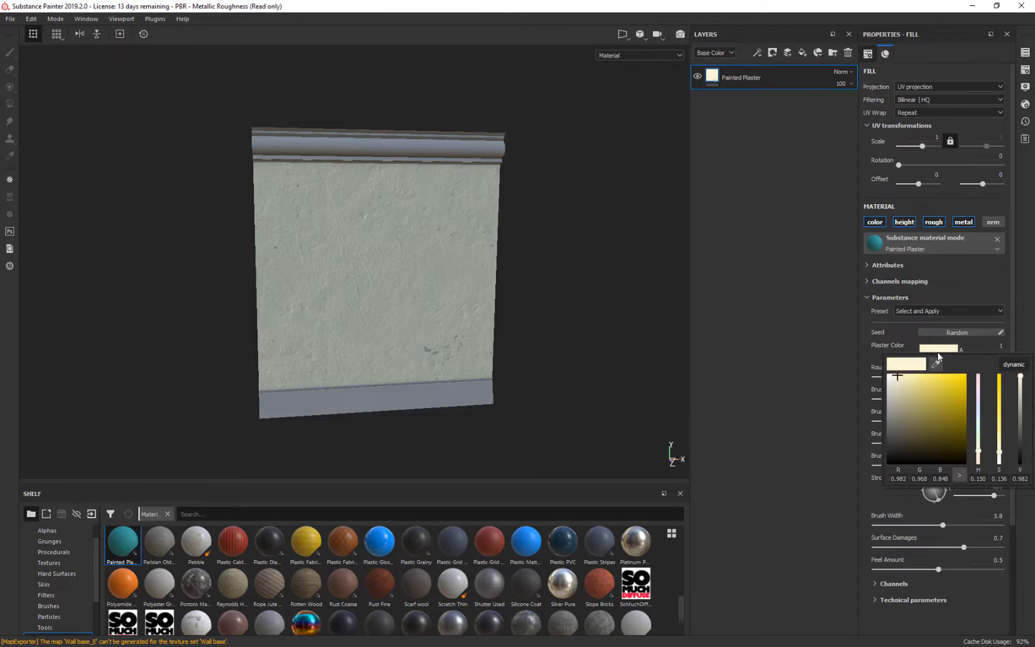
{"action": "left_click", "coordinate": [900, 390]}
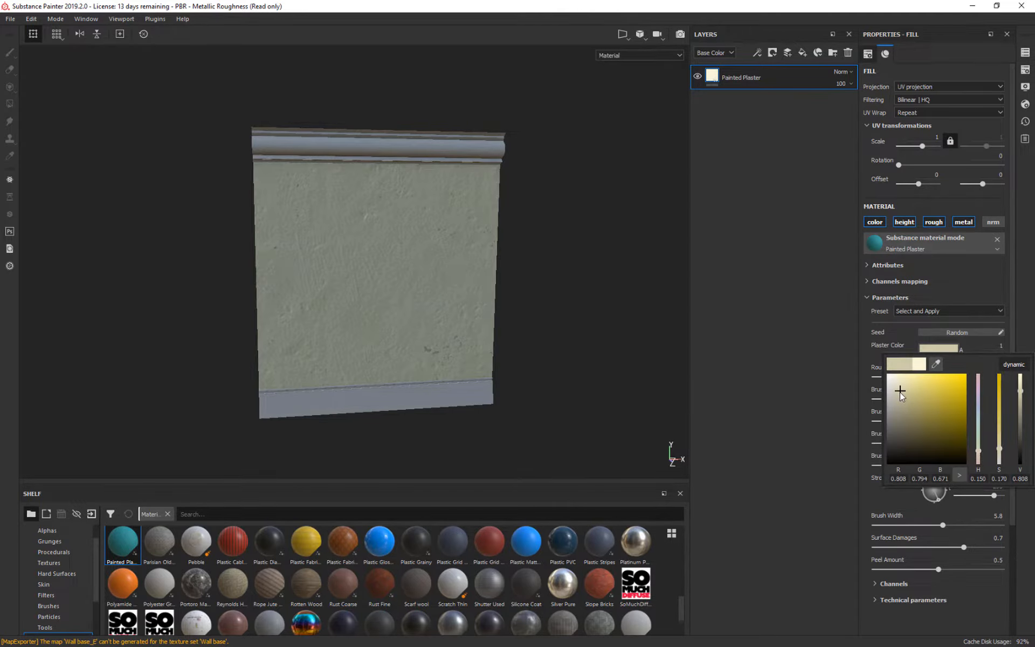
{"action": "left_click_drag", "start_coordinate": [899, 392], "coordinate": [906, 381]}
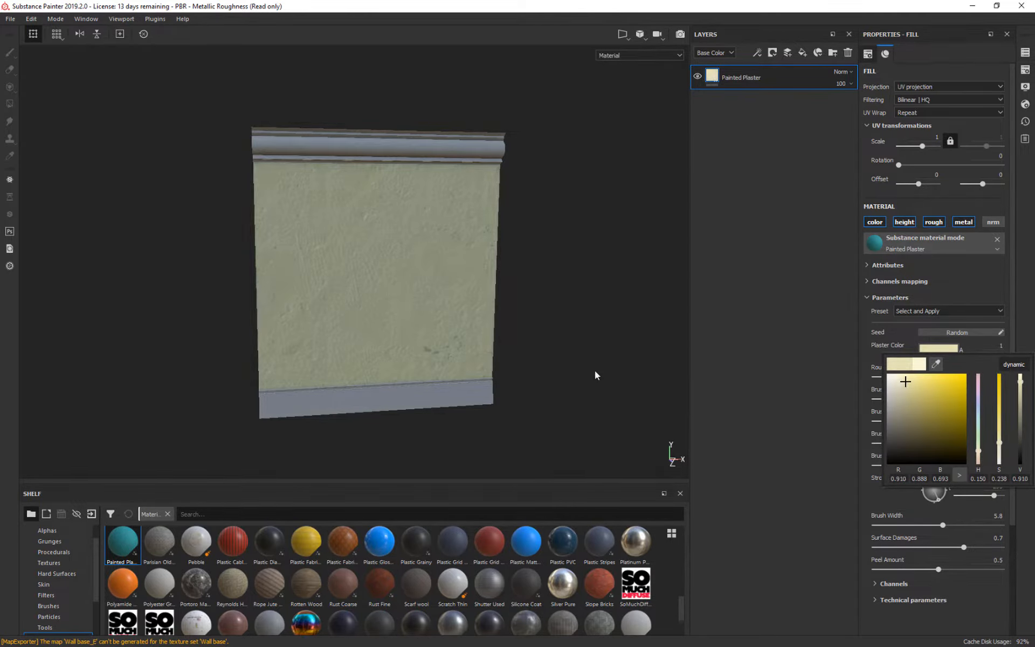
{"action": "left_click_drag", "start_coordinate": [593, 352], "coordinate": [615, 283], "text": "alt"}
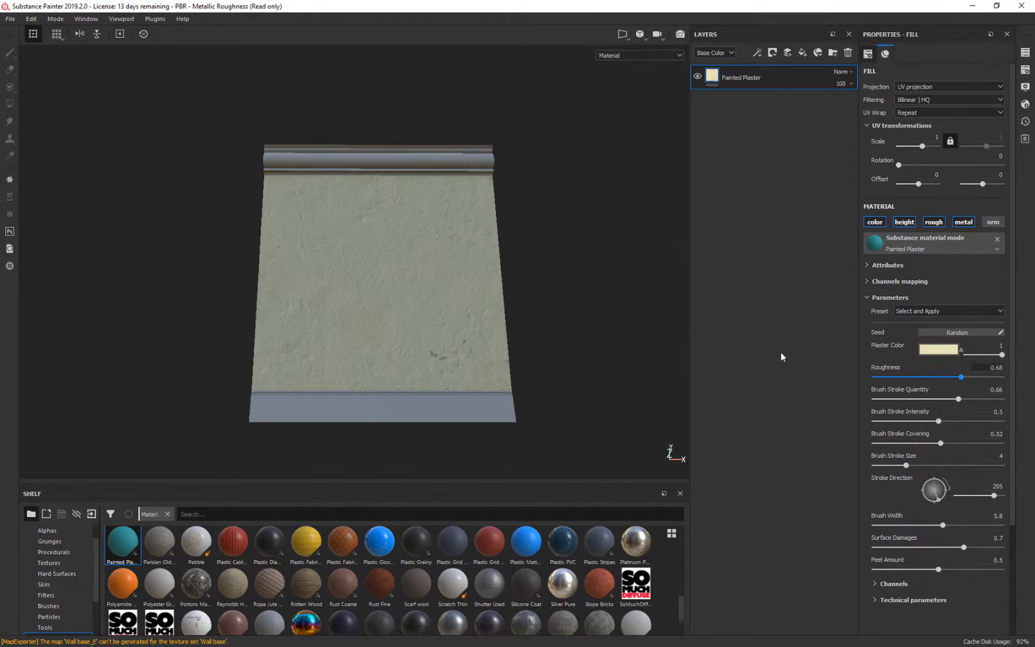
Step: Compare the plaster wall with the hallway reference SH-PT_01.jpg in Photoshop, then return to Substance Painter
{"action": "scroll", "coordinate": [973, 504], "scroll_direction": "down", "scroll_amount": 3}
{"action": "scroll", "coordinate": [971, 513], "scroll_direction": "up", "scroll_amount": 2}
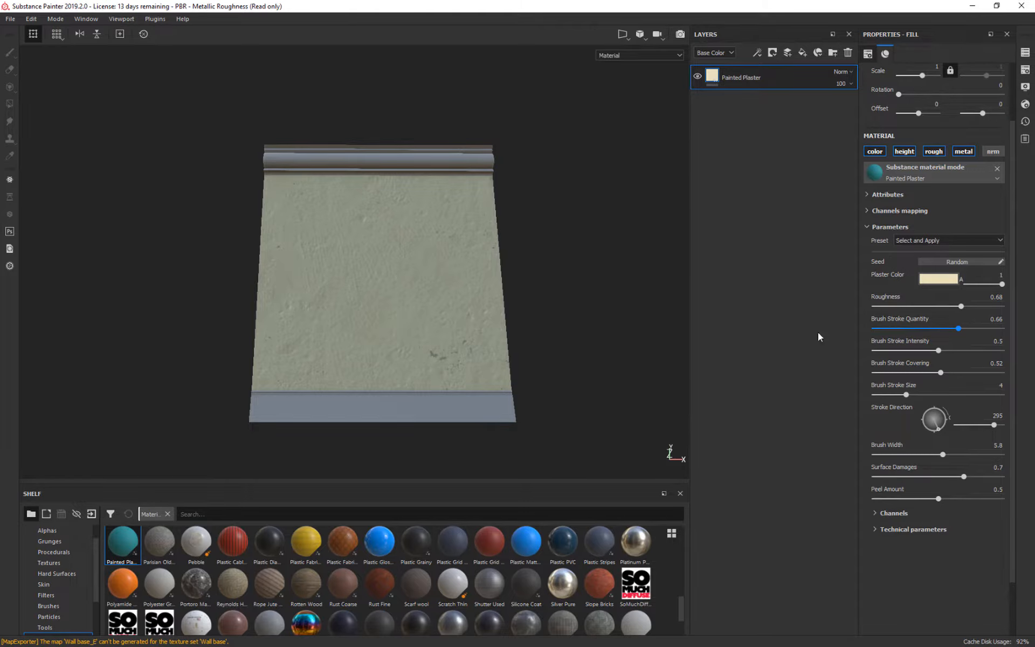
{"action": "left_click_drag", "start_coordinate": [662, 330], "coordinate": [568, 280], "text": "alt"}
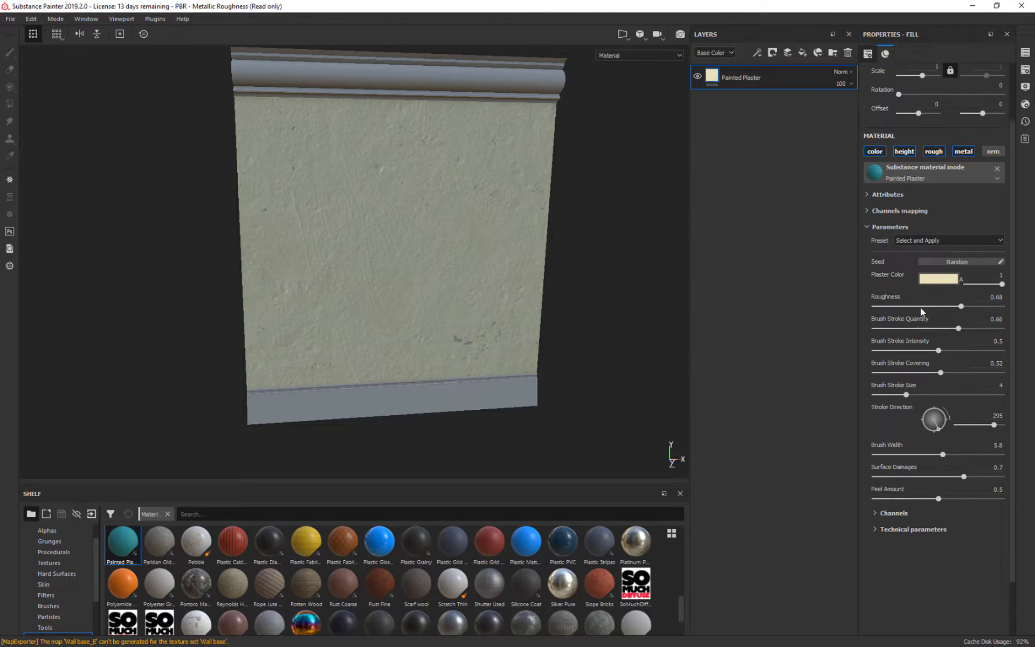
{"action": "left_click_drag", "start_coordinate": [634, 258], "coordinate": [538, 259], "text": "alt"}
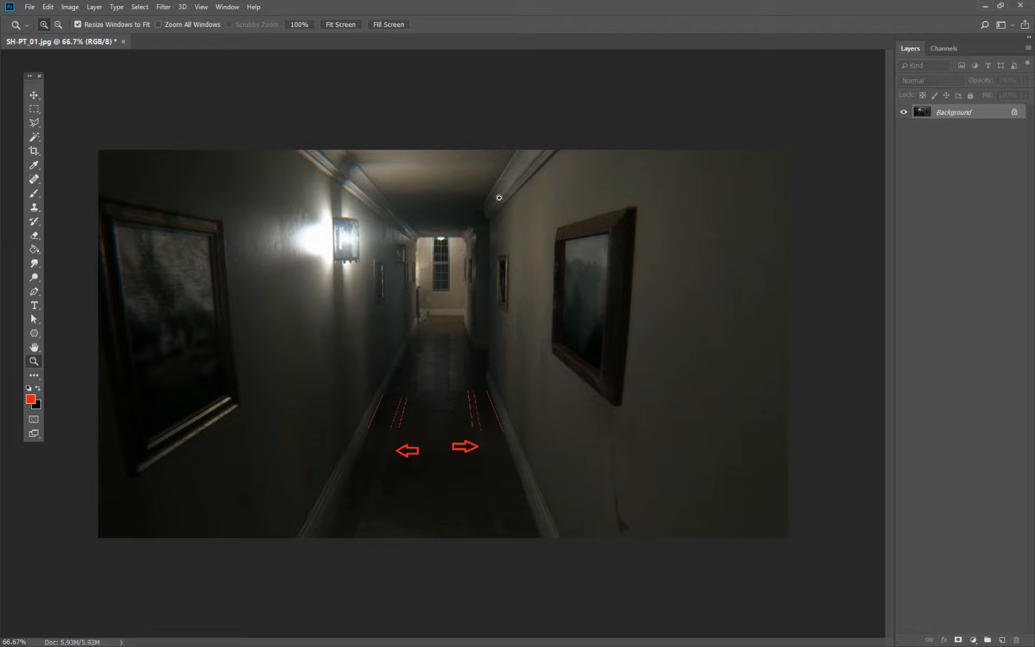
{"action": "left_click", "coordinate": [985, 7]}
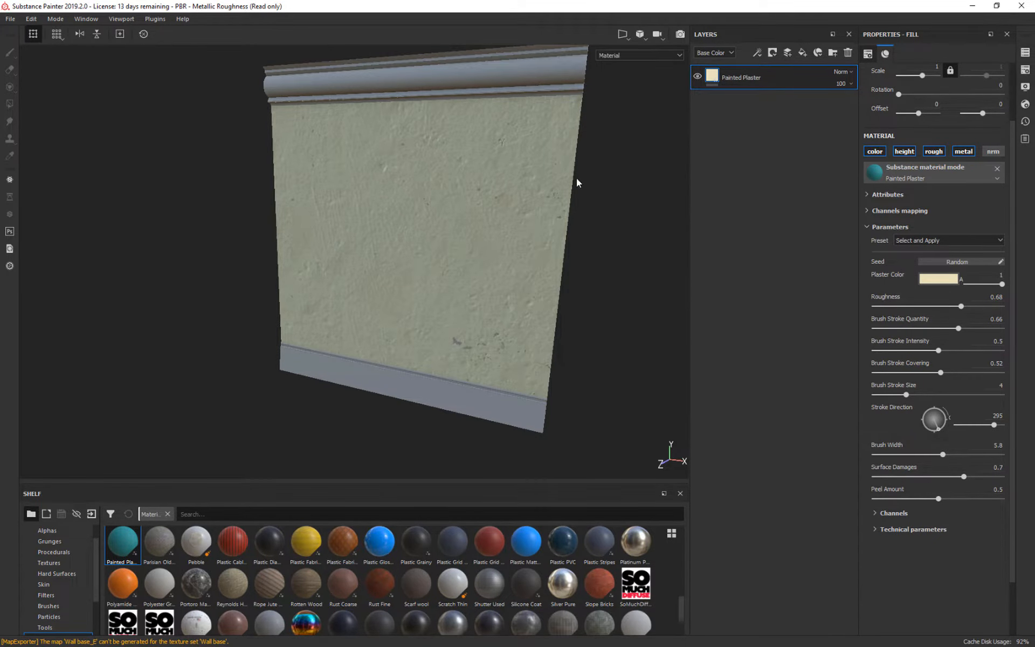
Step: Try a Roughness of 0.34 on the wall's plaster, then set it to 1
{"action": "left_click_drag", "start_coordinate": [576, 182], "coordinate": [567, 228], "text": "alt"}
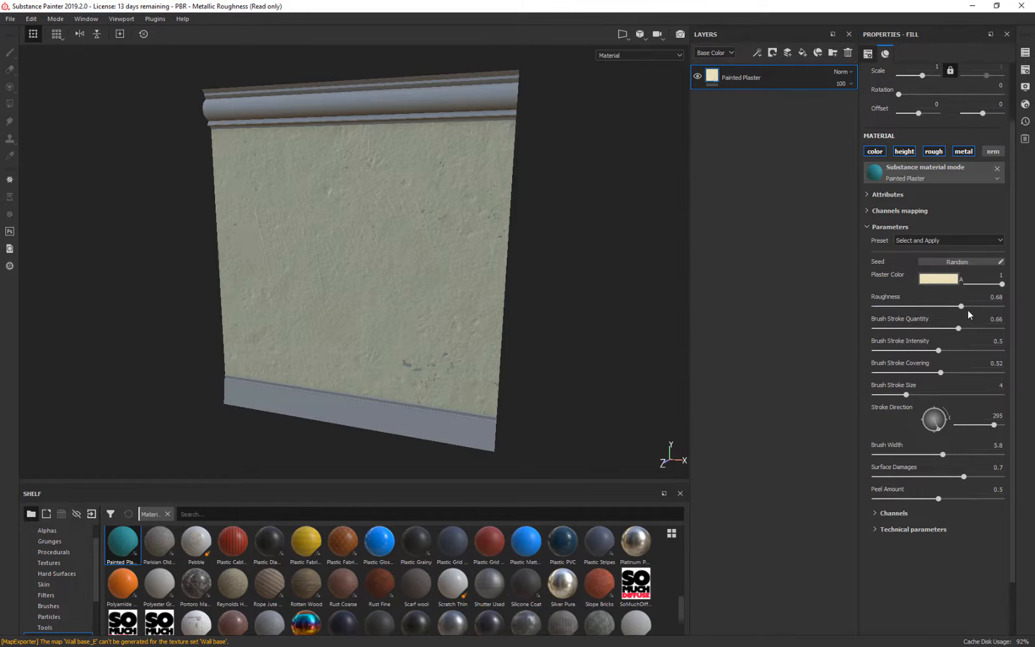
{"action": "left_click_drag", "start_coordinate": [961, 306], "coordinate": [917, 306]}
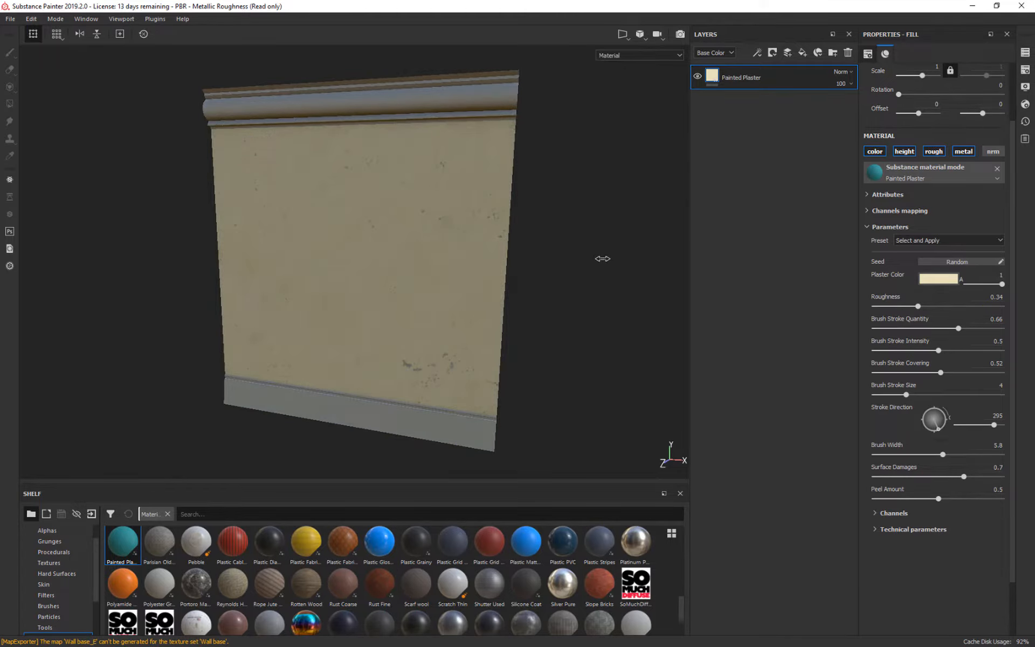
{"action": "right_click_drag", "start_coordinate": [602, 259], "coordinate": [691, 279], "text": "shift"}
{"action": "left_click_drag", "start_coordinate": [944, 305], "coordinate": [1006, 308]}
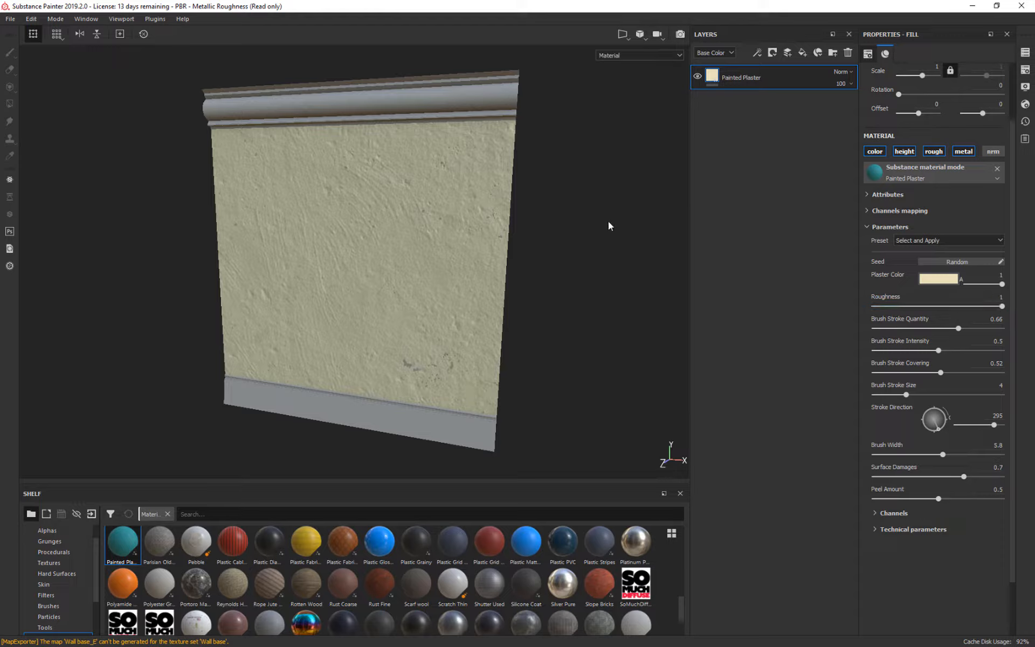
{"action": "mouse_move", "coordinate": [616, 231]}
{"action": "left_mouse_down", "text": "alt"}
{"action": "mouse_move", "coordinate": [550, 224]}
{"action": "mouse_move", "coordinate": [462, 282]}
{"action": "mouse_move", "coordinate": [522, 301]}
{"action": "left_mouse_up", "text": "alt"}
{"action": "mouse_move", "coordinate": [607, 246]}
{"action": "right_mouse_down", "text": "shift"}
{"action": "mouse_move", "coordinate": [540, 245]}
{"action": "mouse_move", "coordinate": [563, 251]}
{"action": "mouse_move", "coordinate": [548, 254]}
{"action": "right_mouse_up", "text": "shift"}
{"action": "left_click_drag", "start_coordinate": [548, 254], "coordinate": [806, 289], "text": "alt"}
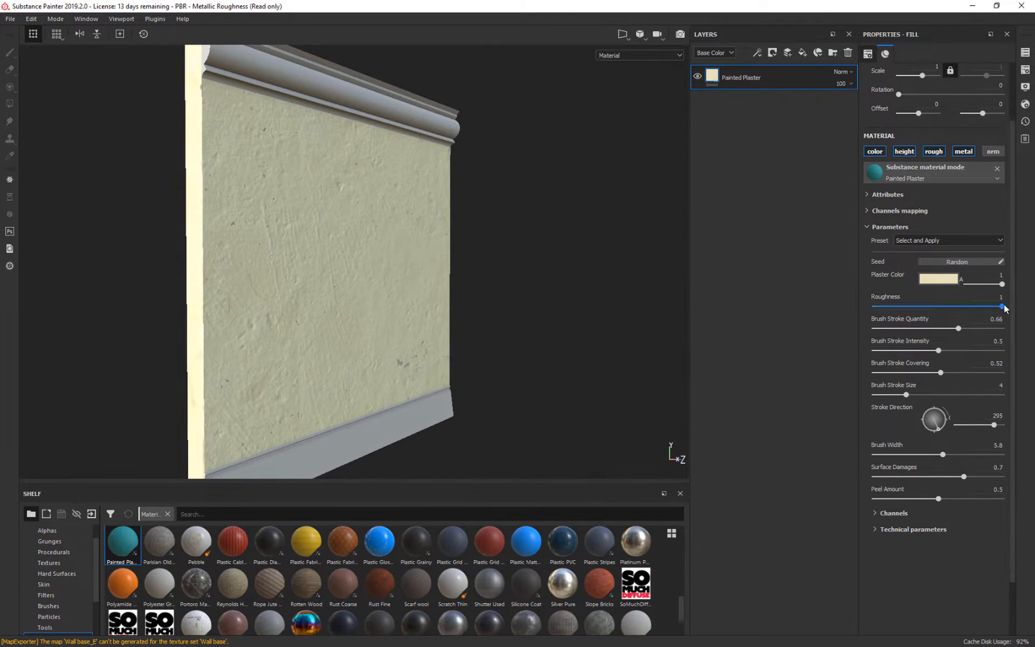
Step: Set the Plaster Color to a light neutral gray, RGB 0.754, 0.752, 0.729
{"action": "left_click", "coordinate": [942, 279]}
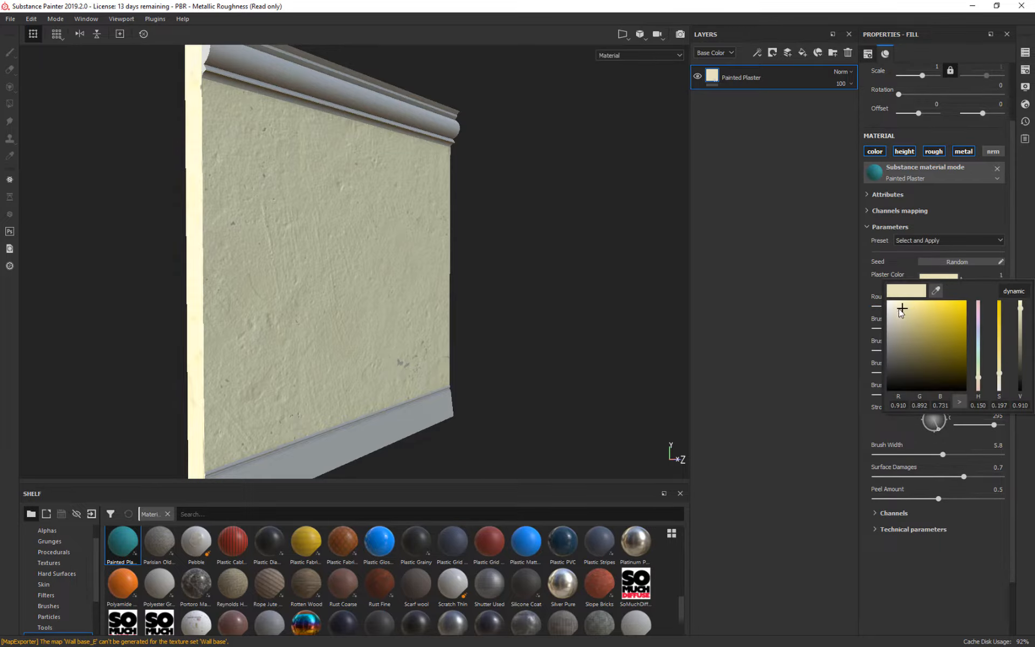
{"action": "left_click", "coordinate": [889, 322]}
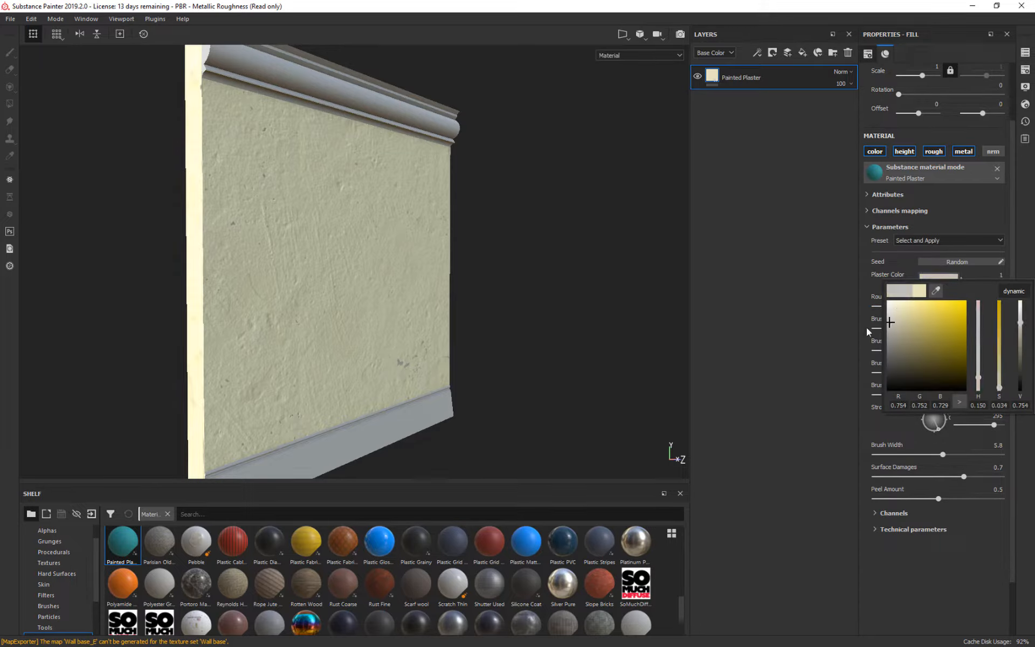
{"action": "left_click_drag", "start_coordinate": [545, 268], "coordinate": [272, 273], "text": "alt"}
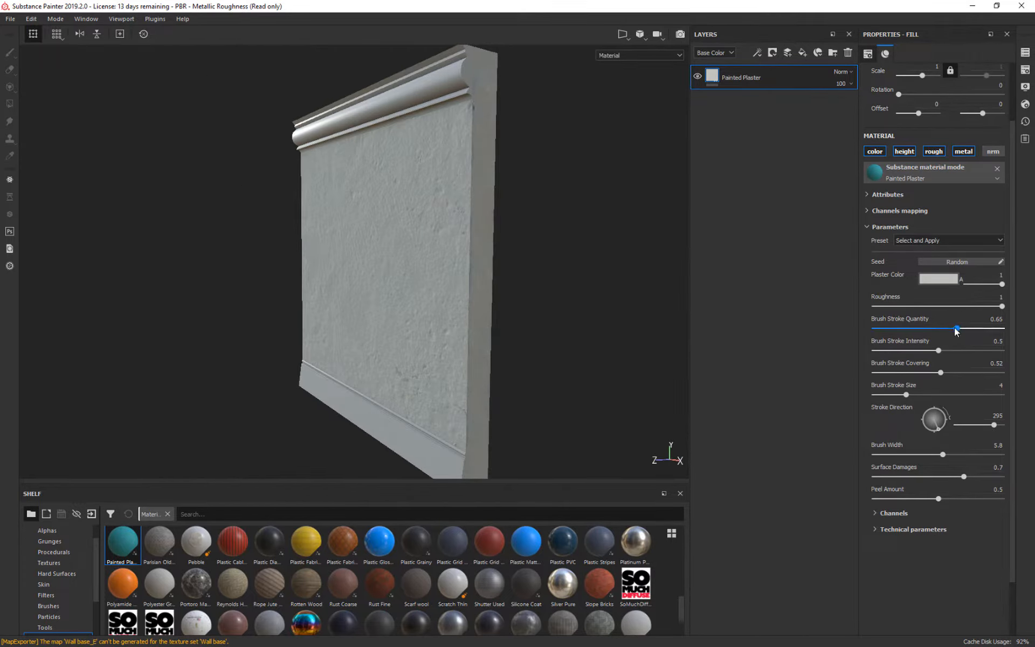
Step: Set the plaster's Brush Stroke Quantity, Brush Stroke Intensity and Brush Stroke Covering to 0
{"action": "left_click_drag", "start_coordinate": [954, 328], "coordinate": [869, 329]}
{"action": "left_click_drag", "start_coordinate": [934, 350], "coordinate": [868, 351]}
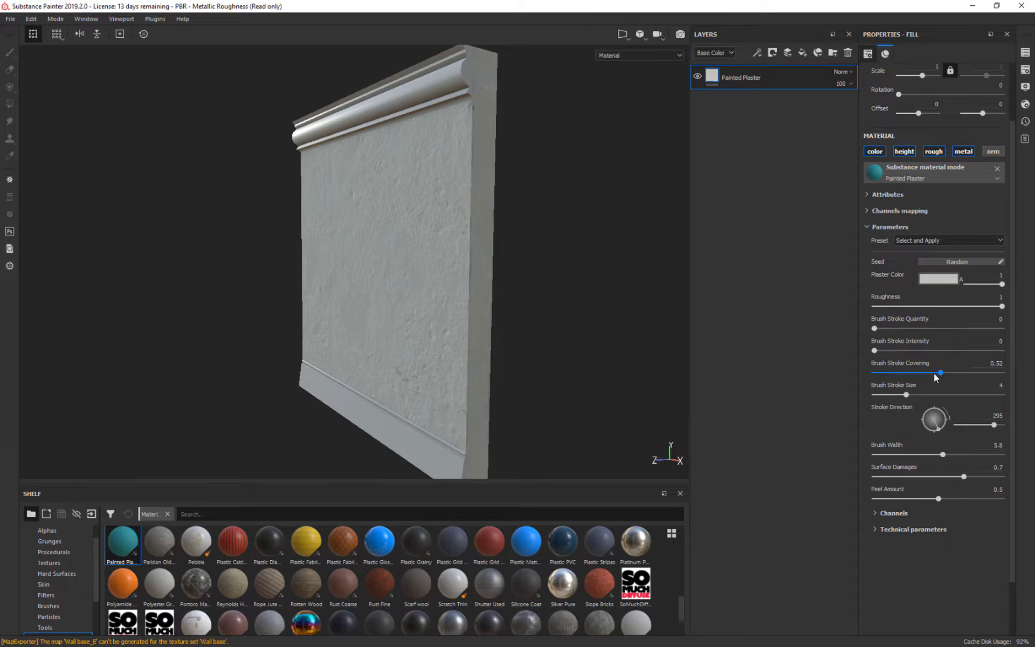
{"action": "left_click_drag", "start_coordinate": [934, 375], "coordinate": [869, 373]}
Step: Choose a texture size for the Wall base texture set in its settings
{"action": "left_click", "coordinate": [1025, 54]}
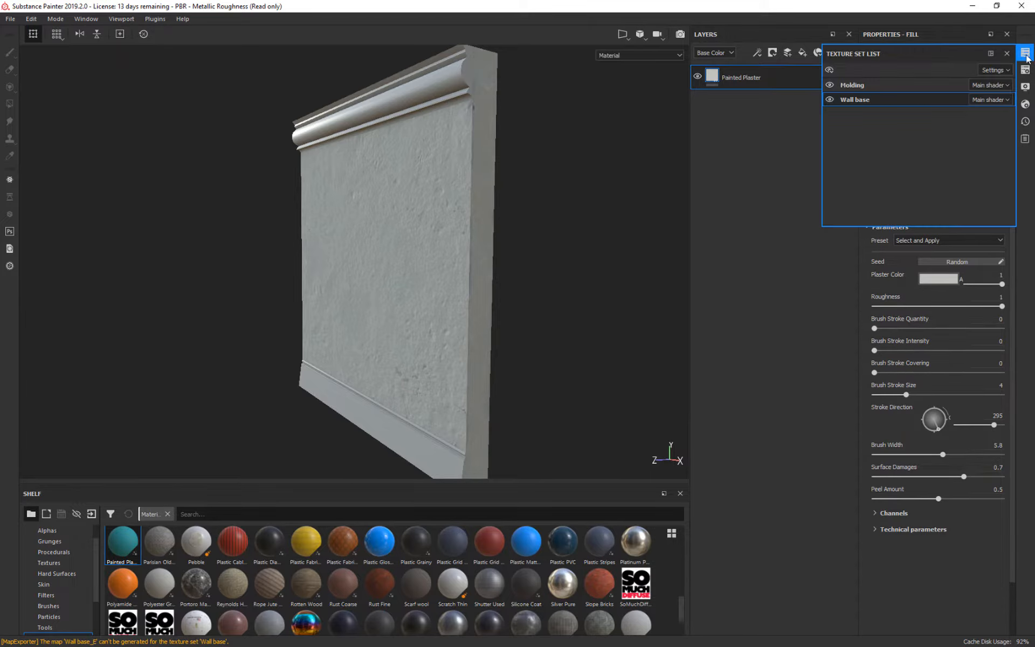
{"action": "left_click", "coordinate": [1025, 70]}
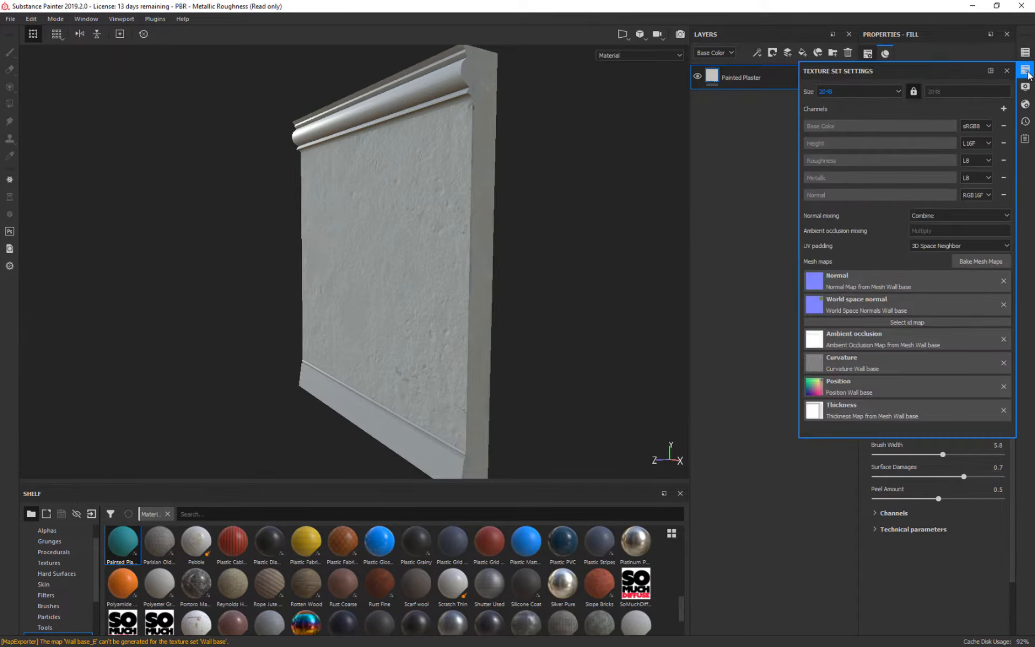
{"action": "left_click", "coordinate": [884, 93]}
{"action": "left_click", "coordinate": [835, 121]}
{"action": "left_click", "coordinate": [1006, 70]}
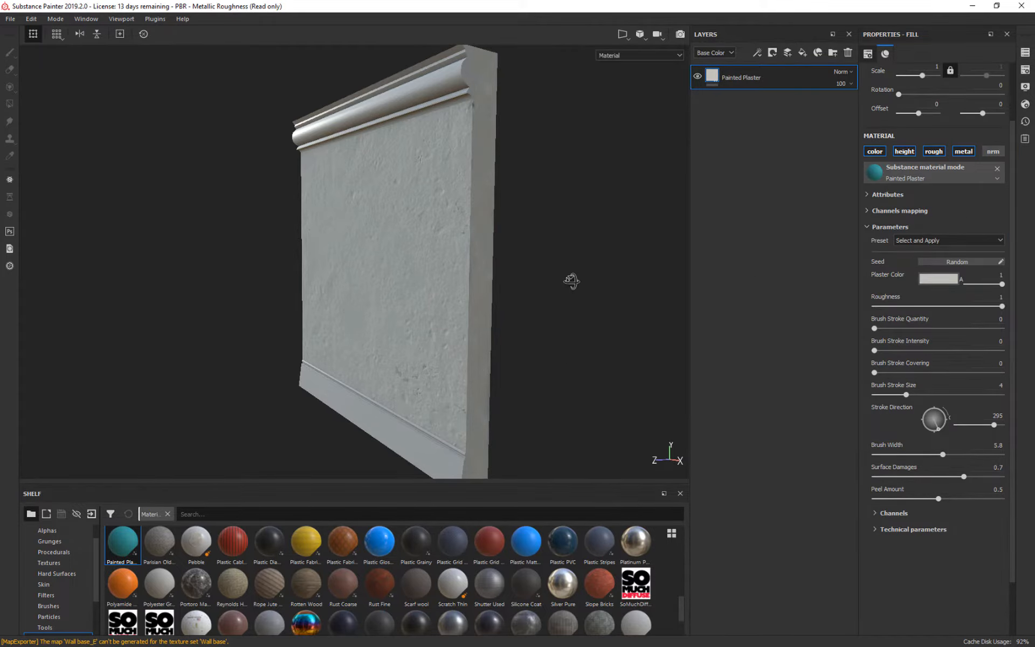
Step: Try a plaster Roughness of 0.5 under changed viewing angles and lighting, then set it to 0.41
{"action": "left_click_drag", "start_coordinate": [572, 282], "coordinate": [607, 284], "text": "alt"}
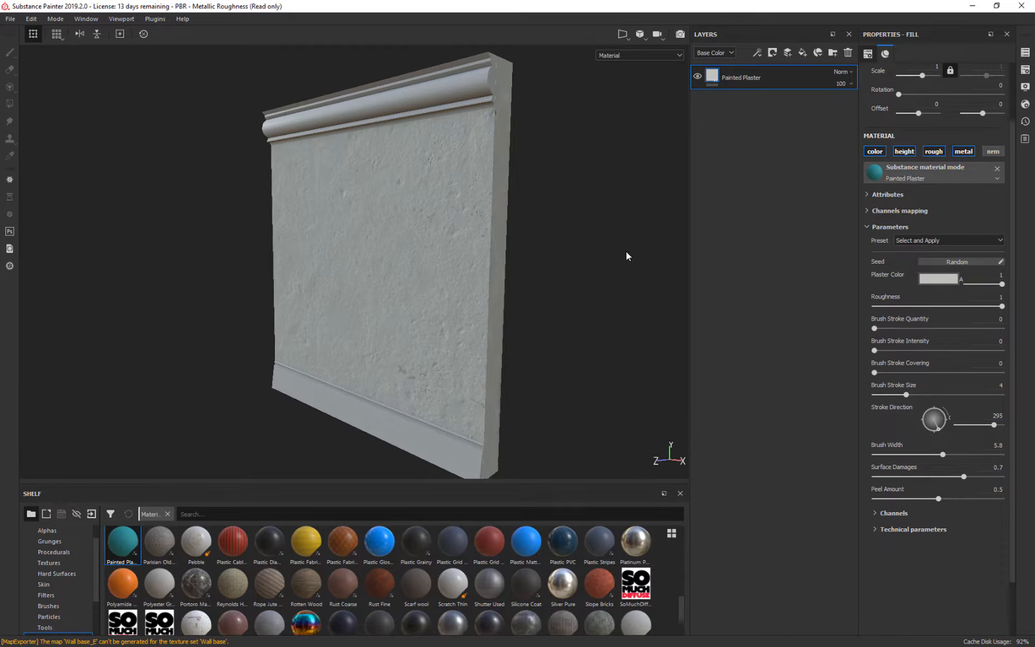
{"action": "right_click_drag", "start_coordinate": [626, 256], "coordinate": [555, 253], "text": "shift"}
{"action": "left_click_drag", "start_coordinate": [570, 281], "coordinate": [796, 256], "text": "alt"}
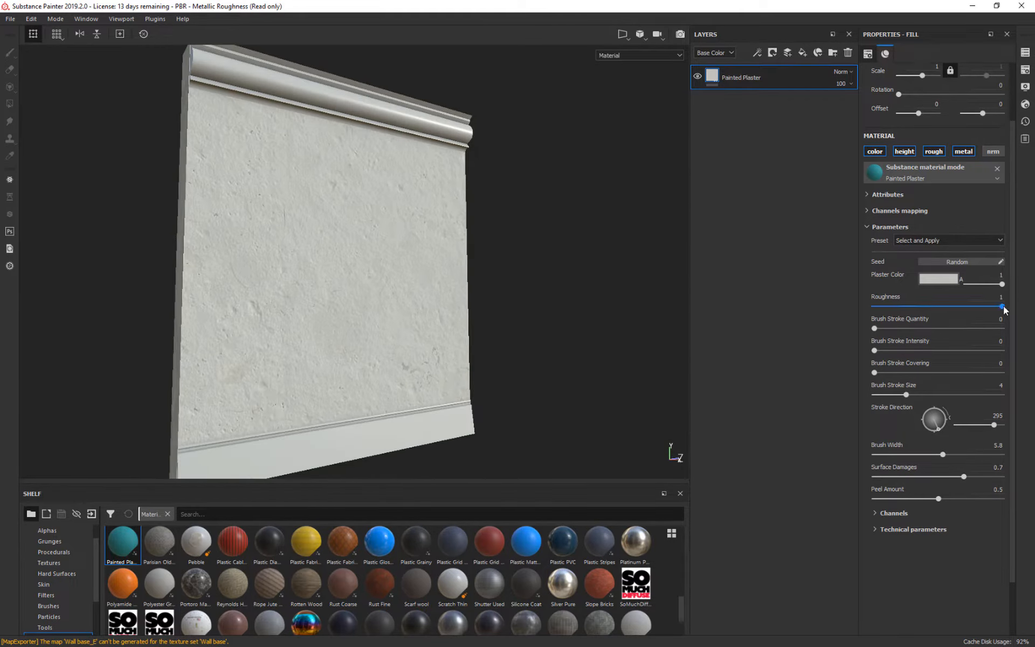
{"action": "left_click_drag", "start_coordinate": [1004, 305], "coordinate": [939, 317]}
{"action": "left_click_drag", "start_coordinate": [625, 271], "coordinate": [653, 263], "text": "alt"}
{"action": "right_click_drag", "start_coordinate": [632, 259], "coordinate": [663, 273], "text": "shift"}
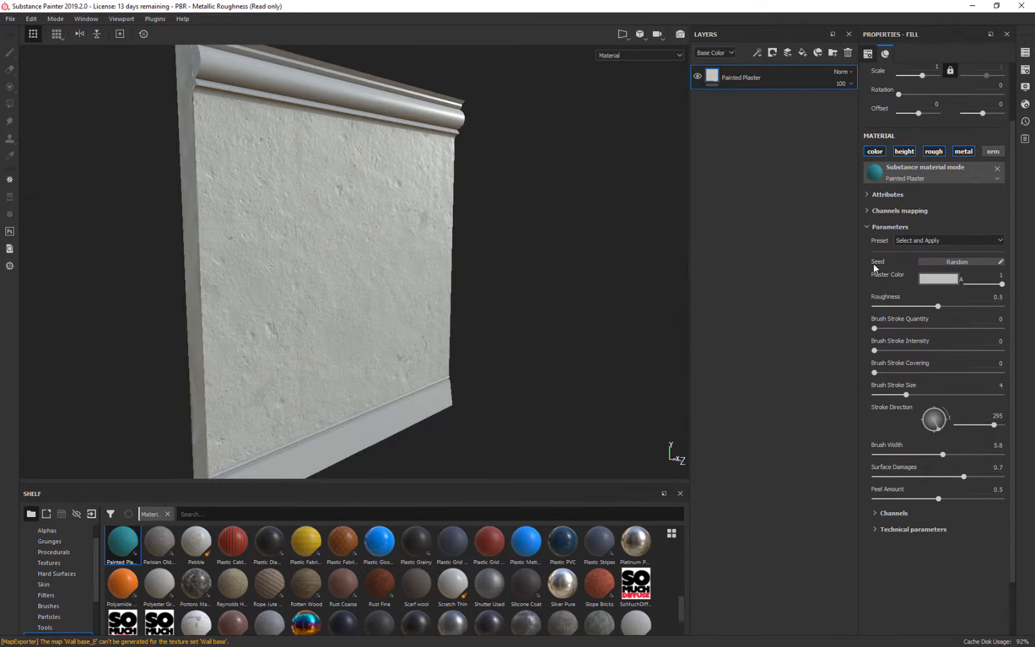
{"action": "left_click_drag", "start_coordinate": [937, 306], "coordinate": [927, 309]}
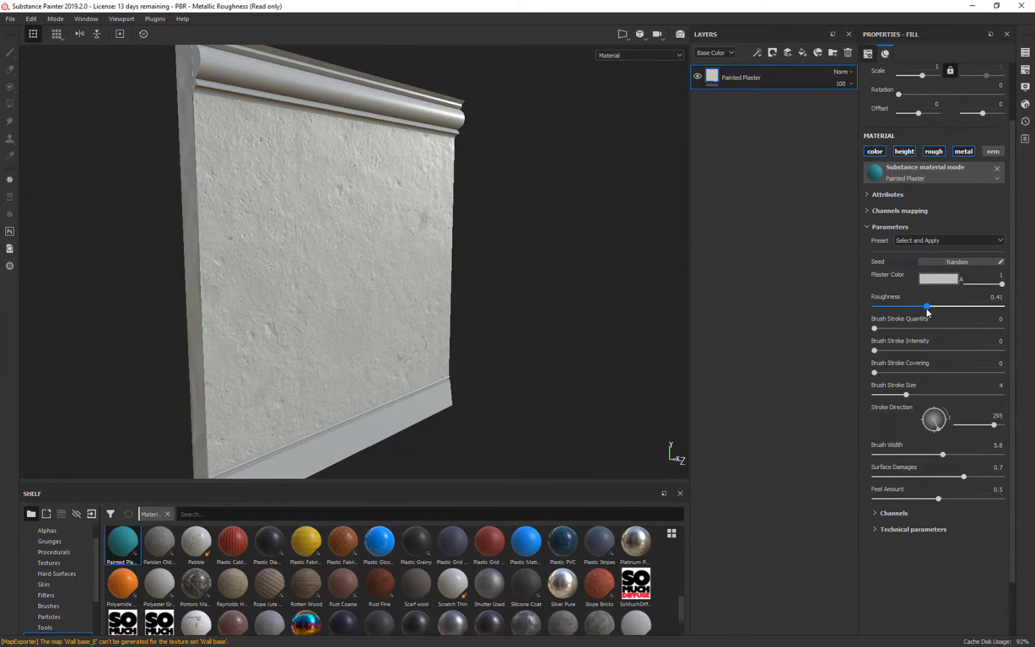
Step: Check the plaster's reflections under rotated lighting and set its Brush Stroke Size to 2
{"action": "mouse_move", "coordinate": [646, 241]}
{"action": "left_mouse_down", "text": "alt"}
{"action": "mouse_move", "coordinate": [587, 254]}
{"action": "mouse_move", "coordinate": [583, 181]}
{"action": "mouse_move", "coordinate": [293, 338]}
{"action": "mouse_move", "coordinate": [383, 347]}
{"action": "mouse_move", "coordinate": [416, 270]}
{"action": "mouse_move", "coordinate": [347, 294]}
{"action": "left_mouse_up", "text": "alt"}
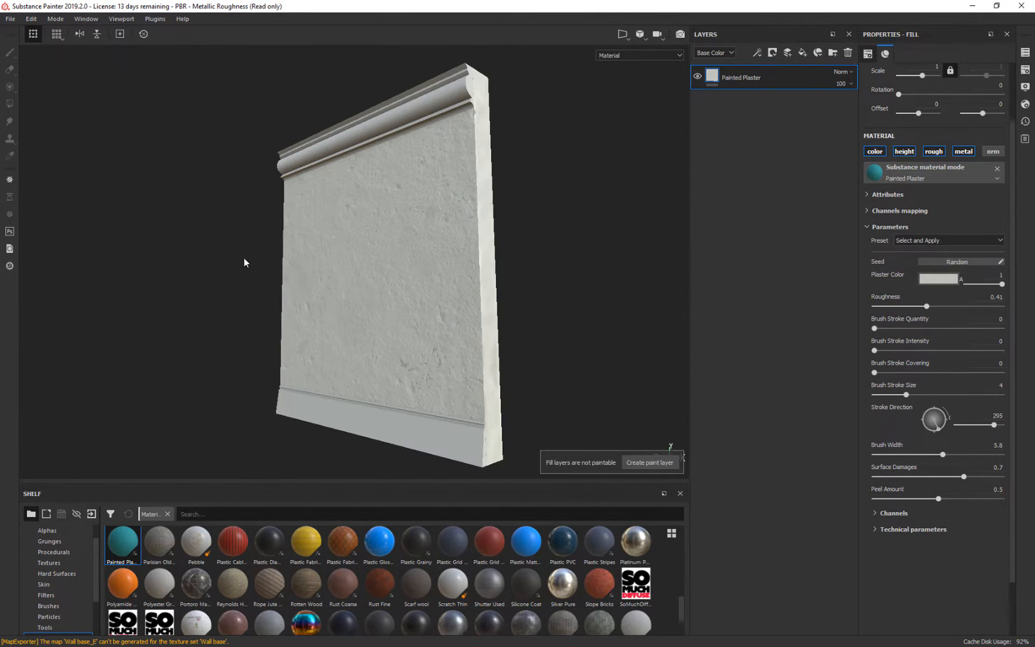
{"action": "mouse_move", "coordinate": [244, 262]}
{"action": "right_mouse_down", "text": "shift"}
{"action": "mouse_move", "coordinate": [212, 235]}
{"action": "mouse_move", "coordinate": [290, 237]}
{"action": "mouse_move", "coordinate": [289, 257]}
{"action": "mouse_move", "coordinate": [259, 259]}
{"action": "right_mouse_up", "text": "shift"}
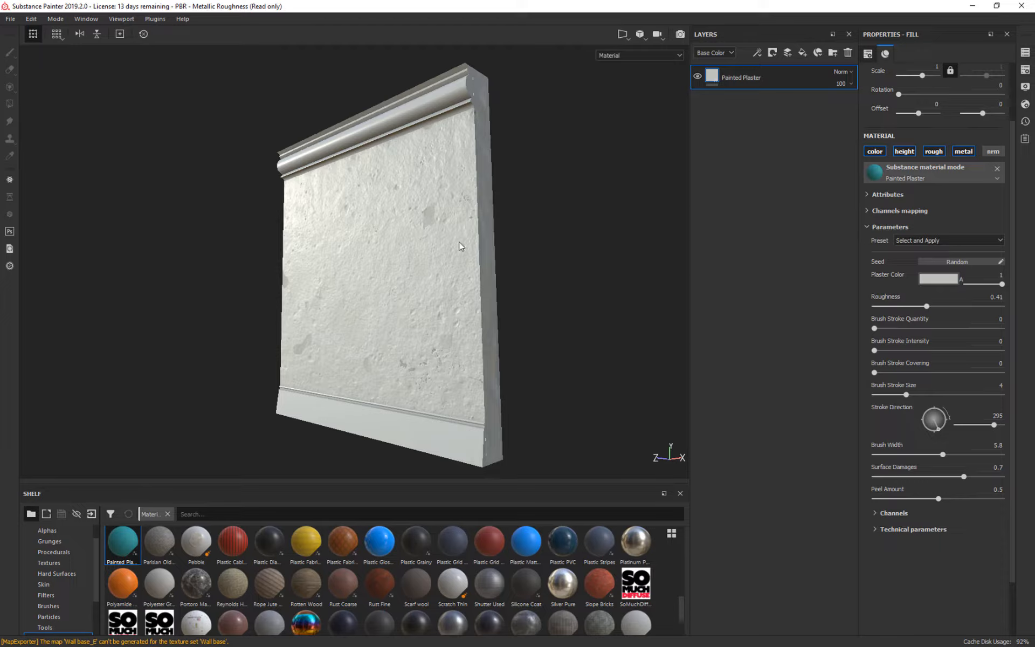
{"action": "left_click_drag", "start_coordinate": [589, 264], "coordinate": [605, 289], "text": "alt"}
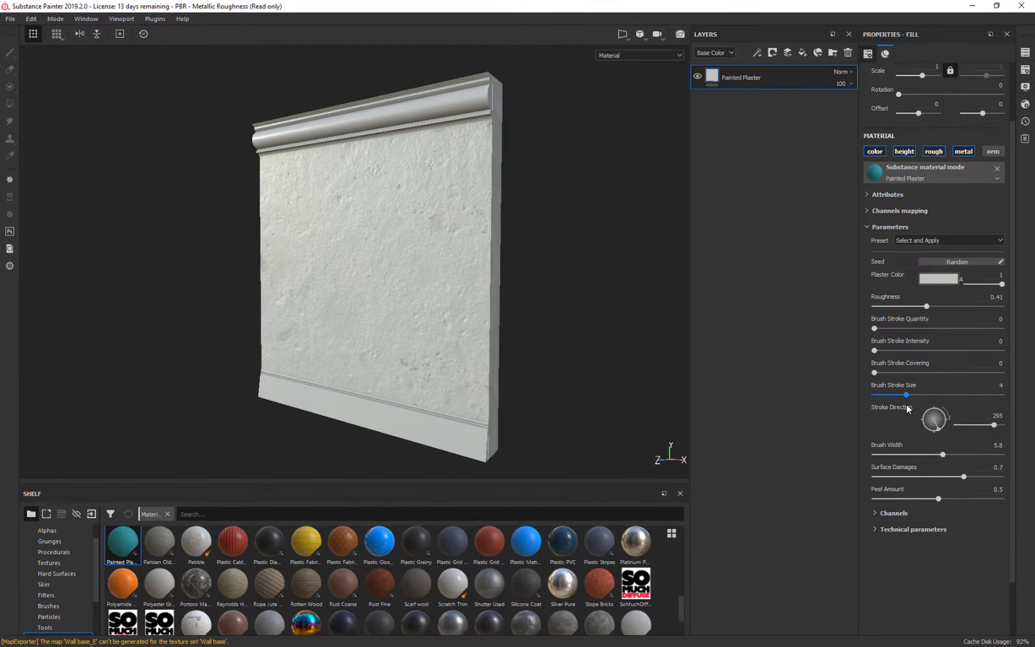
{"action": "left_click_drag", "start_coordinate": [905, 393], "coordinate": [859, 400]}
{"action": "mouse_move", "coordinate": [556, 224]}
{"action": "left_mouse_down", "text": "alt"}
{"action": "mouse_move", "coordinate": [584, 194]}
{"action": "mouse_move", "coordinate": [559, 218]}
{"action": "left_mouse_up", "text": "alt"}
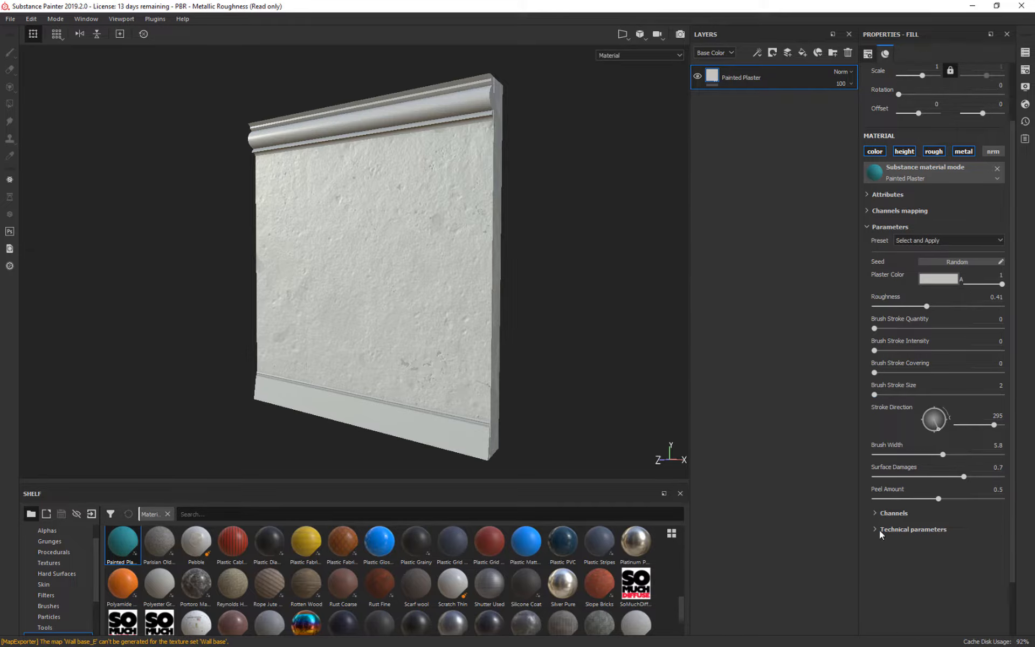
Step: Expand the plaster's Technical parameters and set the Height Range to 0.29 to flatten the relief
{"action": "left_click", "coordinate": [910, 529]}
{"action": "scroll", "coordinate": [972, 533], "scroll_direction": "down", "scroll_amount": 2}
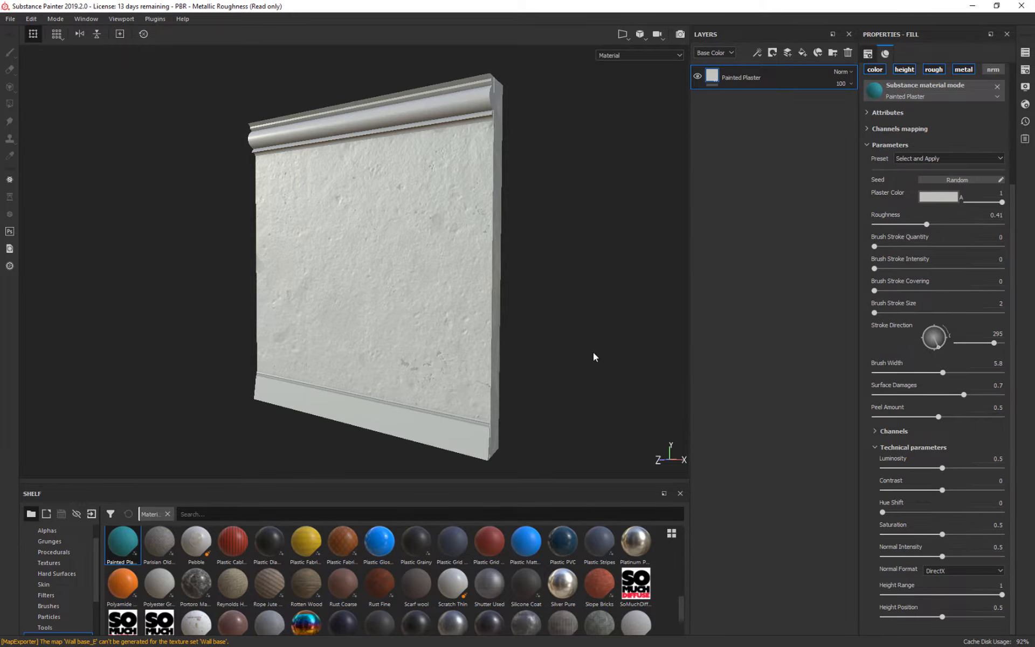
{"action": "left_click_drag", "start_coordinate": [595, 356], "coordinate": [560, 303], "text": "alt"}
{"action": "right_click_drag", "start_coordinate": [560, 247], "coordinate": [712, 395], "text": "alt"}
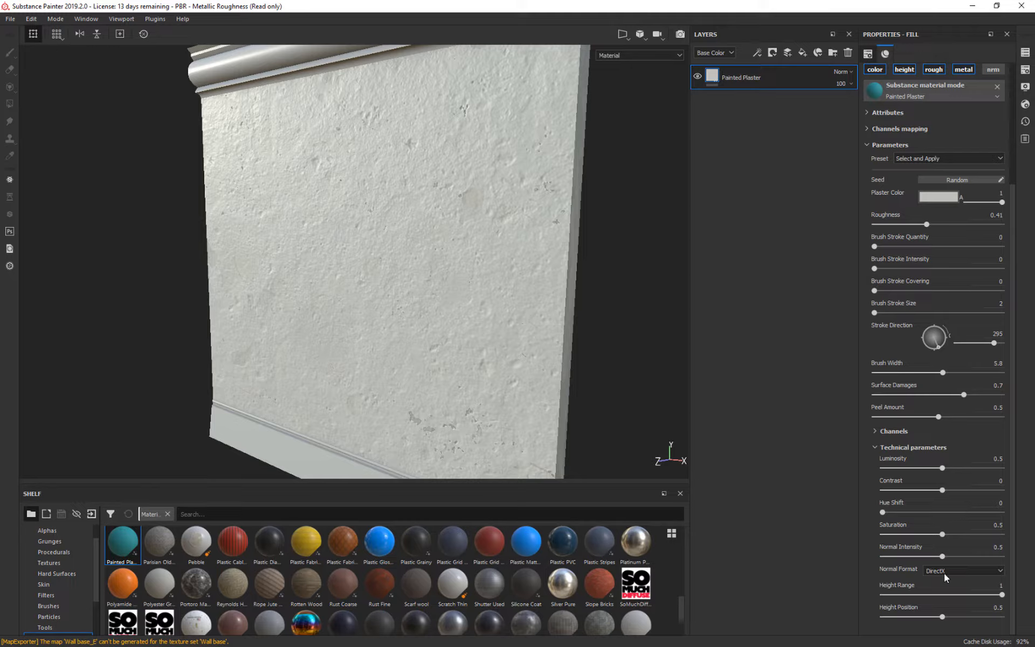
{"action": "left_click_drag", "start_coordinate": [1000, 595], "coordinate": [916, 608]}
{"action": "left_click_drag", "start_coordinate": [642, 307], "coordinate": [529, 236], "text": "alt"}
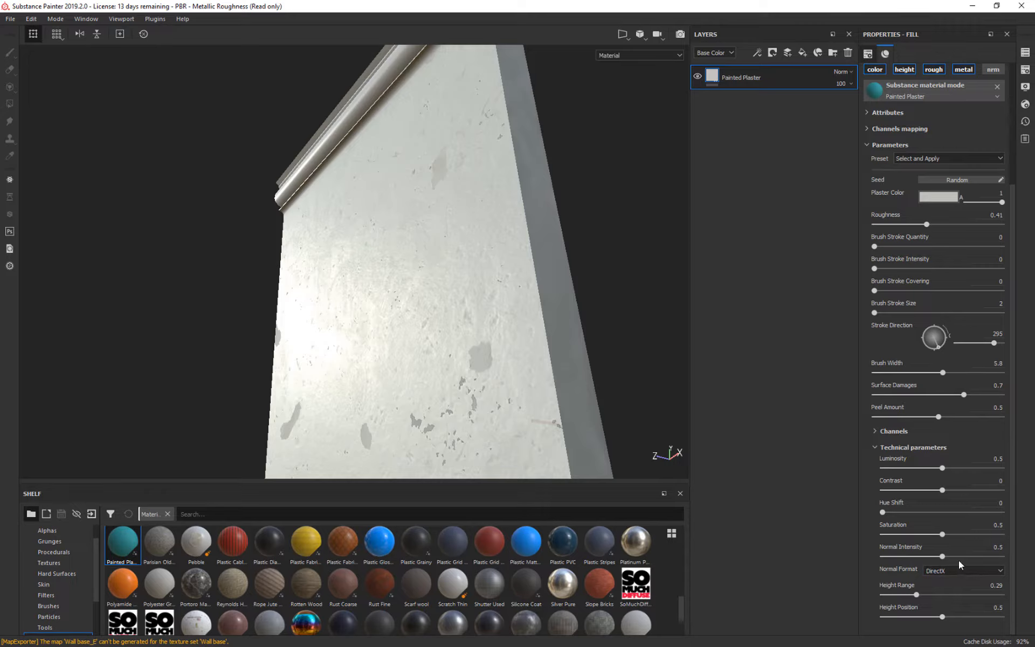
Step: Set the plaster's Surface Damages to 0.34 and its Peel Amount to 0.18
{"action": "left_click", "coordinate": [963, 393]}
{"action": "left_click_drag", "start_coordinate": [956, 395], "coordinate": [904, 419]}
{"action": "left_click_drag", "start_coordinate": [621, 196], "coordinate": [675, 266], "text": "alt"}
{"action": "left_click_drag", "start_coordinate": [653, 347], "coordinate": [645, 322], "text": "alt"}
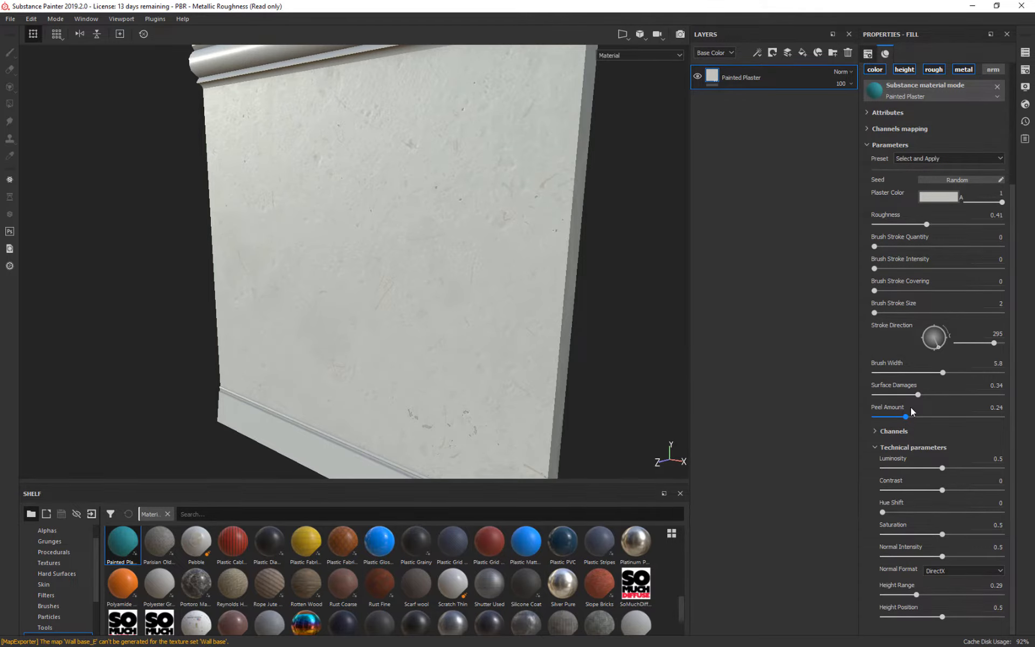
{"action": "left_click_drag", "start_coordinate": [906, 417], "coordinate": [897, 418]}
{"action": "left_click_drag", "start_coordinate": [631, 335], "coordinate": [673, 323], "text": "alt"}
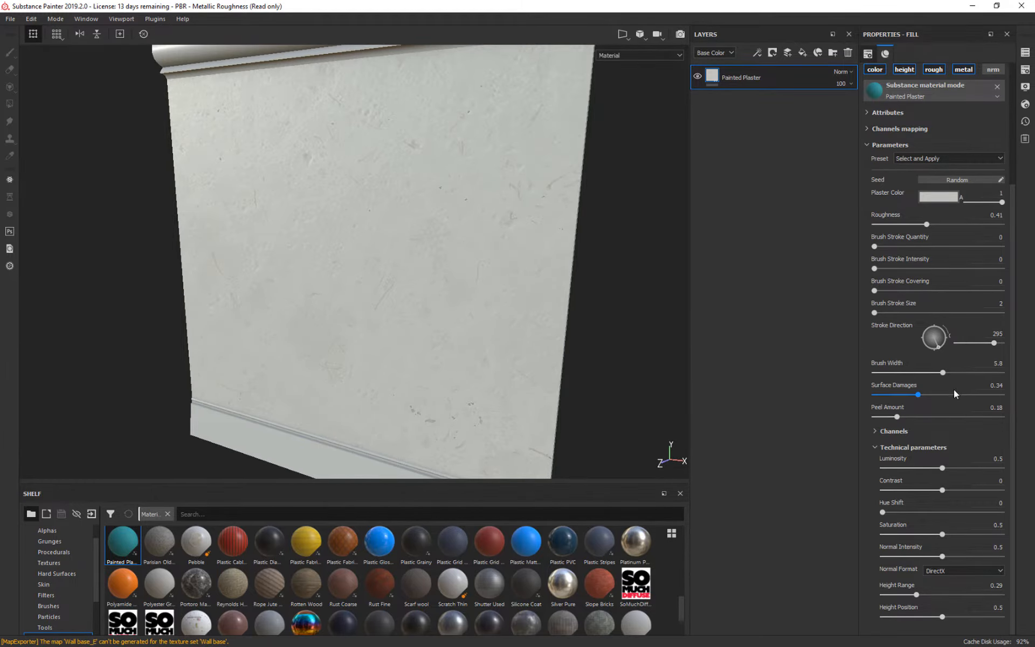
Step: Set the plaster's Height Range to 0.23 and its Normal Intensity to 0.06
{"action": "left_click_drag", "start_coordinate": [916, 595], "coordinate": [941, 557]}
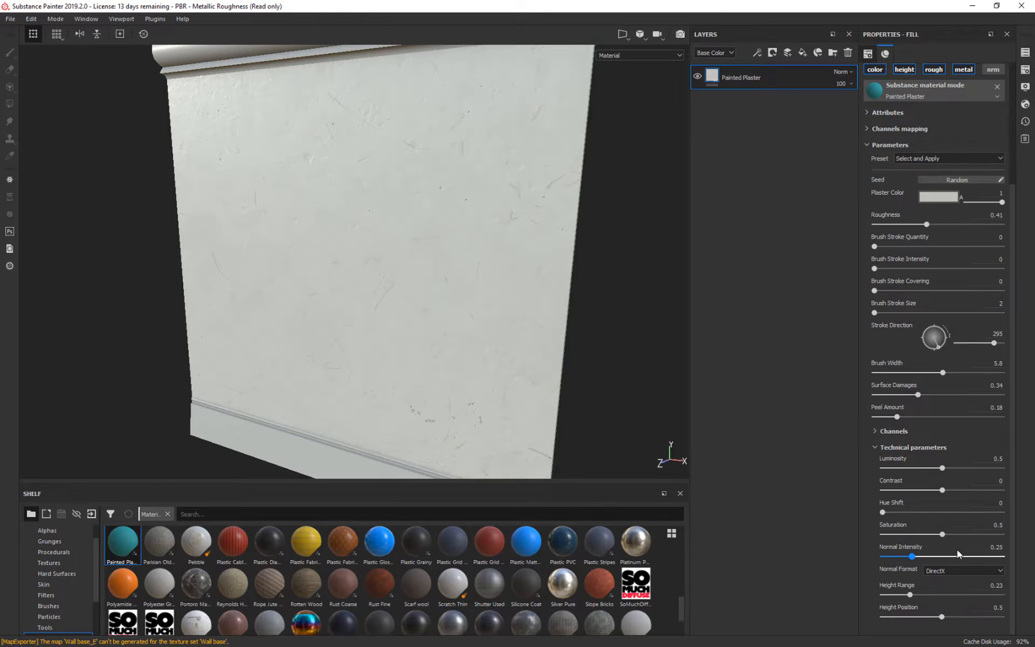
{"action": "left_click_drag", "start_coordinate": [882, 569], "coordinate": [879, 570]}
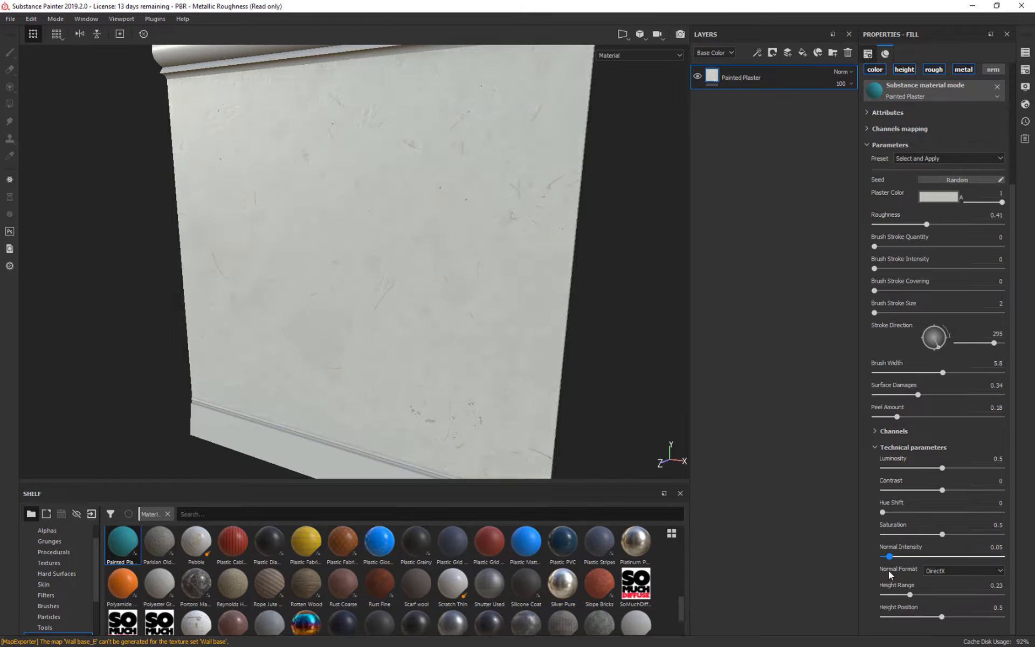
{"action": "left_click_drag", "start_coordinate": [581, 322], "coordinate": [495, 302], "text": "alt"}
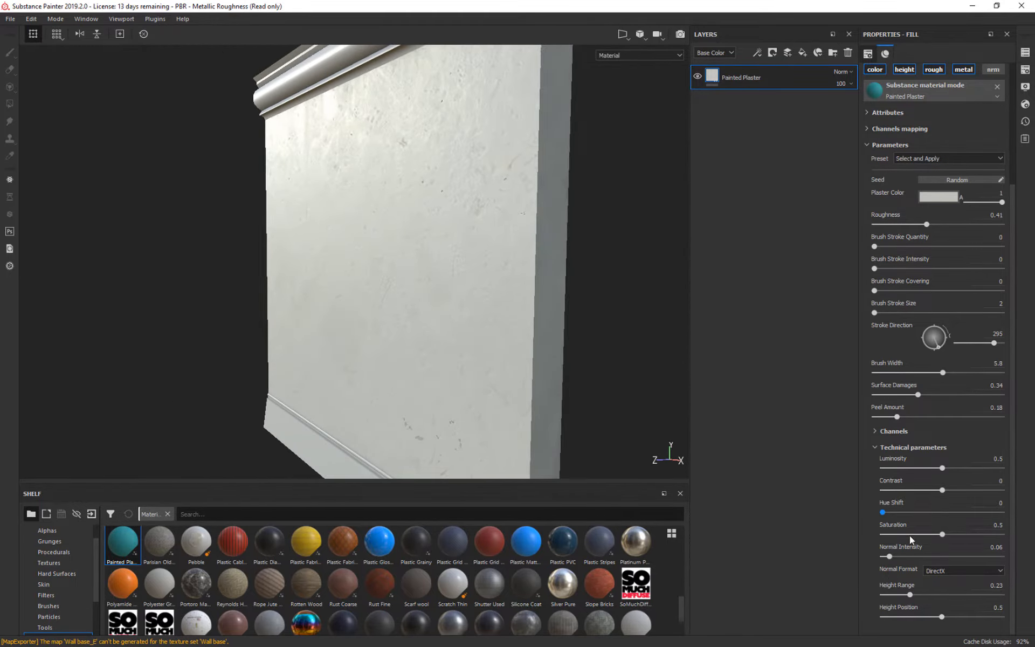
Step: Set the plaster's Height Range to 0.36 and its Roughness to 0.33
{"action": "mouse_move", "coordinate": [910, 594]}
{"action": "left_mouse_down"}
{"action": "mouse_move", "coordinate": [960, 593]}
{"action": "mouse_move", "coordinate": [925, 594]}
{"action": "left_mouse_up"}
{"action": "left_click", "coordinate": [912, 224]}
{"action": "left_click_drag", "start_coordinate": [913, 229], "coordinate": [916, 226]}
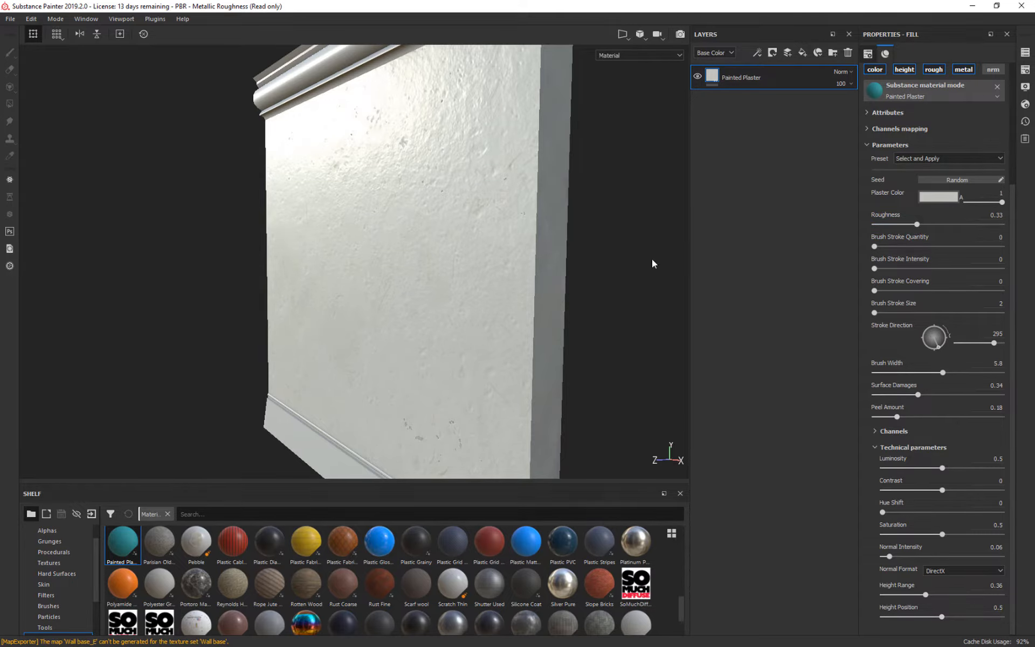
{"action": "left_click_drag", "start_coordinate": [627, 289], "coordinate": [742, 300], "text": "alt"}
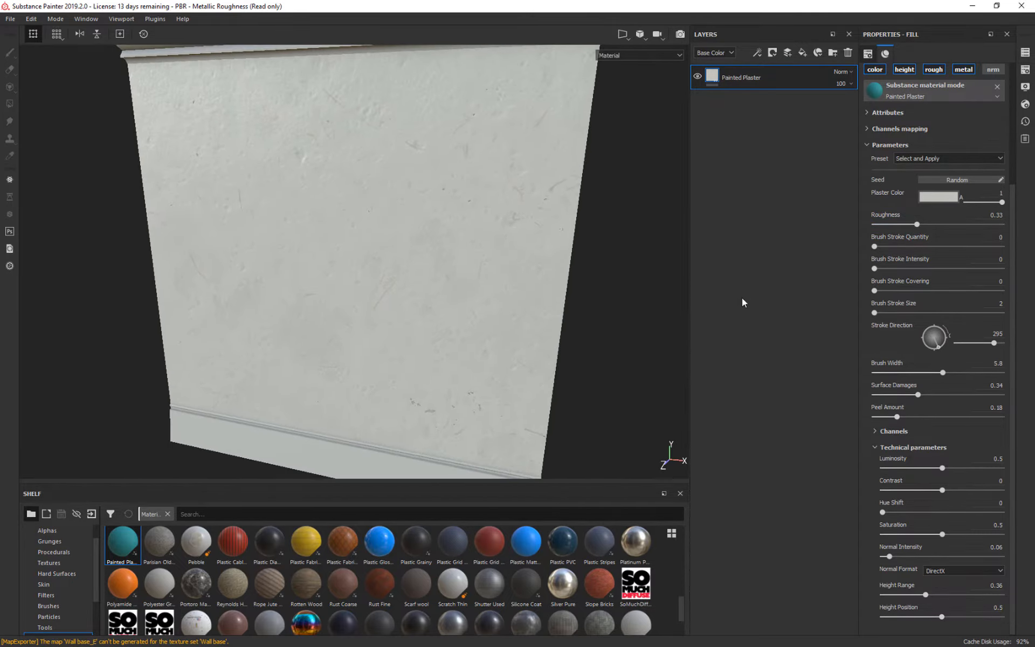
Step: Set the Plaster Color to a pale cream, RGB 0.826, 0.813, 0.691, and inspect the whole wall
{"action": "left_click", "coordinate": [931, 197]}
{"action": "left_click_drag", "start_coordinate": [899, 240], "coordinate": [899, 231]}
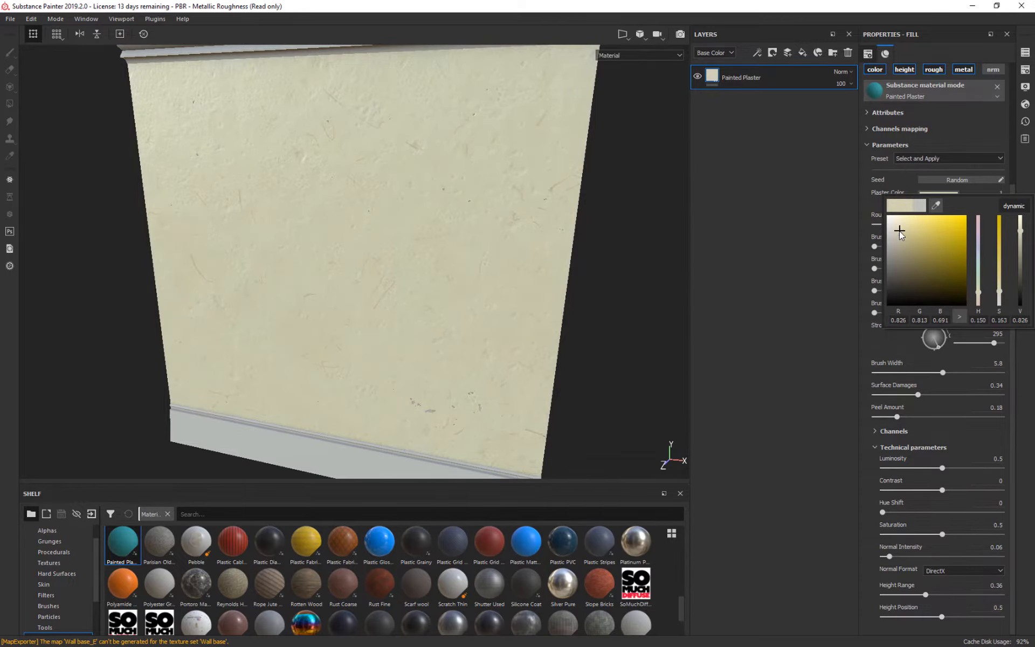
{"action": "left_click_drag", "start_coordinate": [681, 296], "coordinate": [556, 312], "text": "alt"}
{"action": "middle_click_drag", "start_coordinate": [556, 313], "coordinate": [512, 302], "text": "alt"}
{"action": "left_click_drag", "start_coordinate": [512, 303], "coordinate": [622, 379], "text": "alt"}
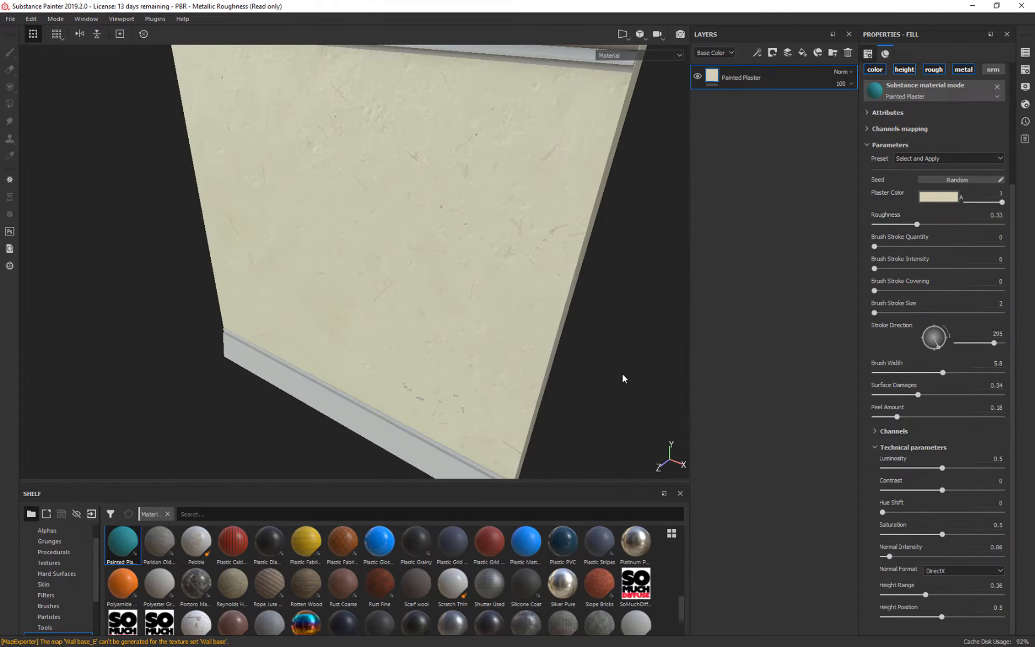
{"action": "right_click_drag", "start_coordinate": [621, 379], "coordinate": [556, 83], "text": "alt"}
{"action": "left_click_drag", "start_coordinate": [535, 299], "coordinate": [599, 256], "text": "alt"}
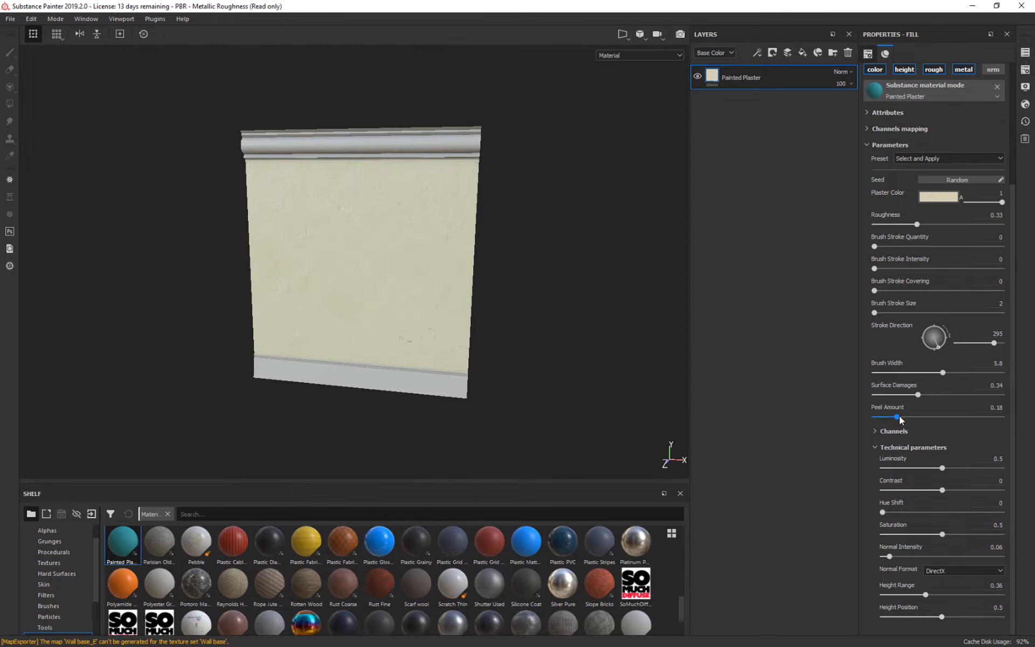
Step: Set the plaster's Peel Amount to 0 and its Surface Damages to 0.1
{"action": "left_click_drag", "start_coordinate": [898, 417], "coordinate": [862, 416]}
{"action": "left_click_drag", "start_coordinate": [596, 293], "coordinate": [523, 272], "text": "alt"}
{"action": "left_click_drag", "start_coordinate": [918, 395], "coordinate": [887, 394]}
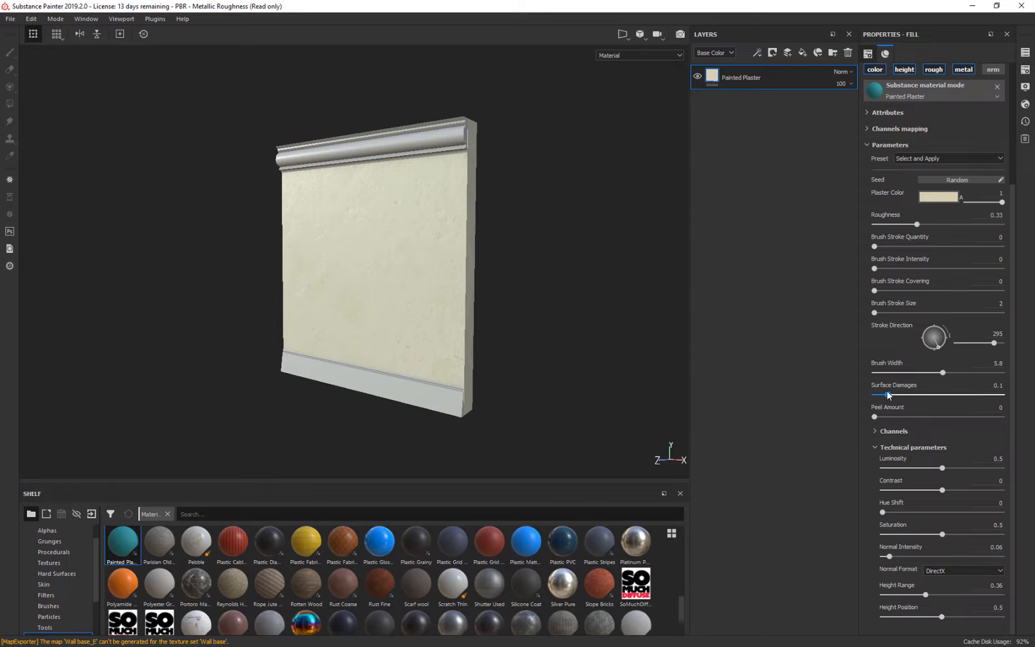
{"action": "left_click_drag", "start_coordinate": [531, 260], "coordinate": [543, 279], "text": "alt"}
{"action": "right_click_drag", "start_coordinate": [543, 279], "coordinate": [582, 309], "text": "alt"}
{"action": "left_click_drag", "start_coordinate": [582, 309], "coordinate": [668, 273], "text": "alt"}
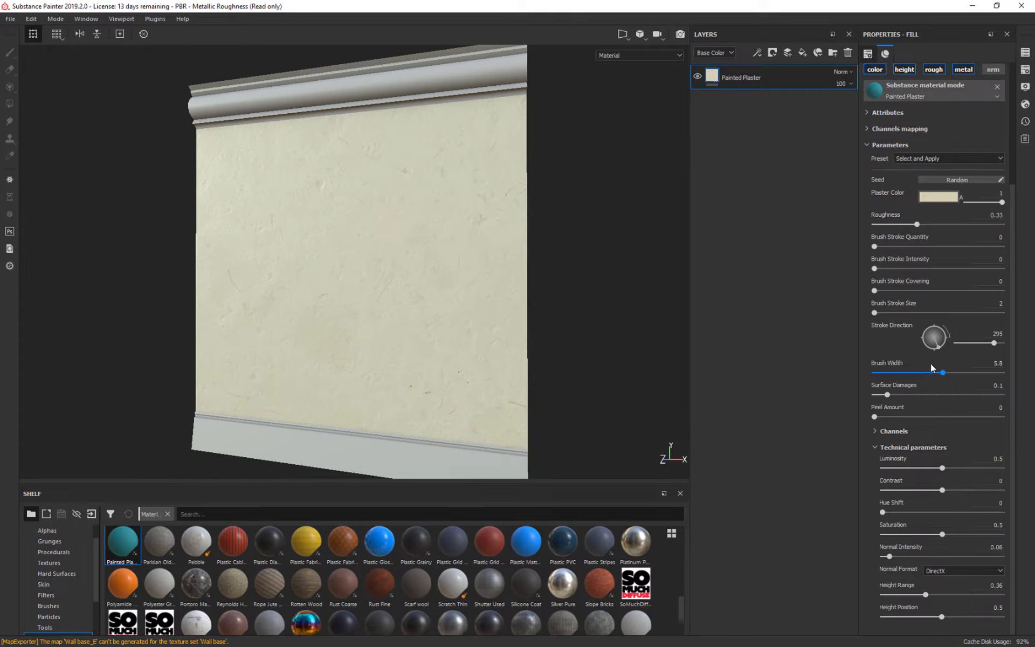
Step: Set the plaster's Brush Width to 1 and its Surface Damages to 0.06
{"action": "left_click_drag", "start_coordinate": [942, 372], "coordinate": [808, 377]}
{"action": "mouse_move", "coordinate": [887, 396]}
{"action": "left_mouse_down"}
{"action": "mouse_move", "coordinate": [832, 399]}
{"action": "mouse_move", "coordinate": [882, 395]}
{"action": "left_mouse_up"}
{"action": "left_click", "coordinate": [897, 434]}
{"action": "left_click", "coordinate": [897, 433]}
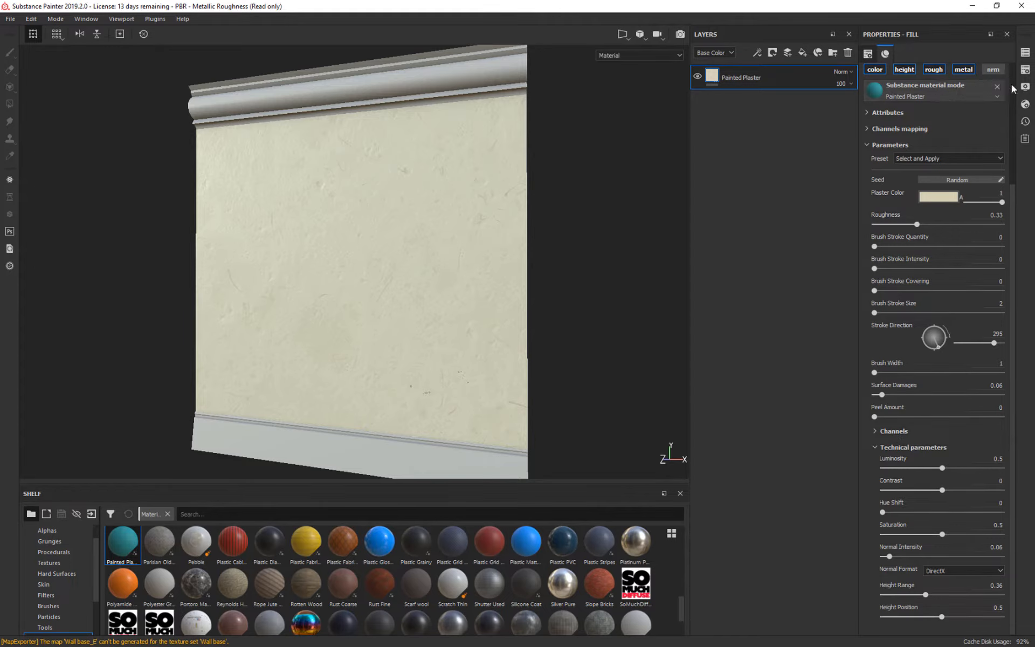
Step: Rename the Painted Plaster layer to "wall"
{"action": "right_click", "coordinate": [800, 77]}
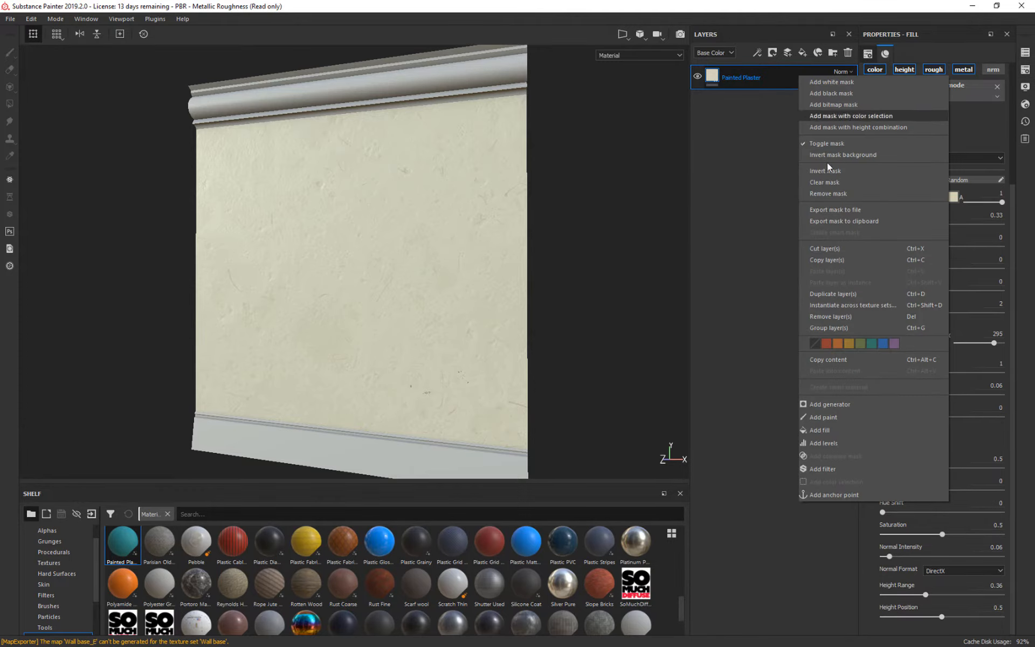
{"action": "double_click", "coordinate": [733, 78]}
{"action": "type", "text": "wall"}
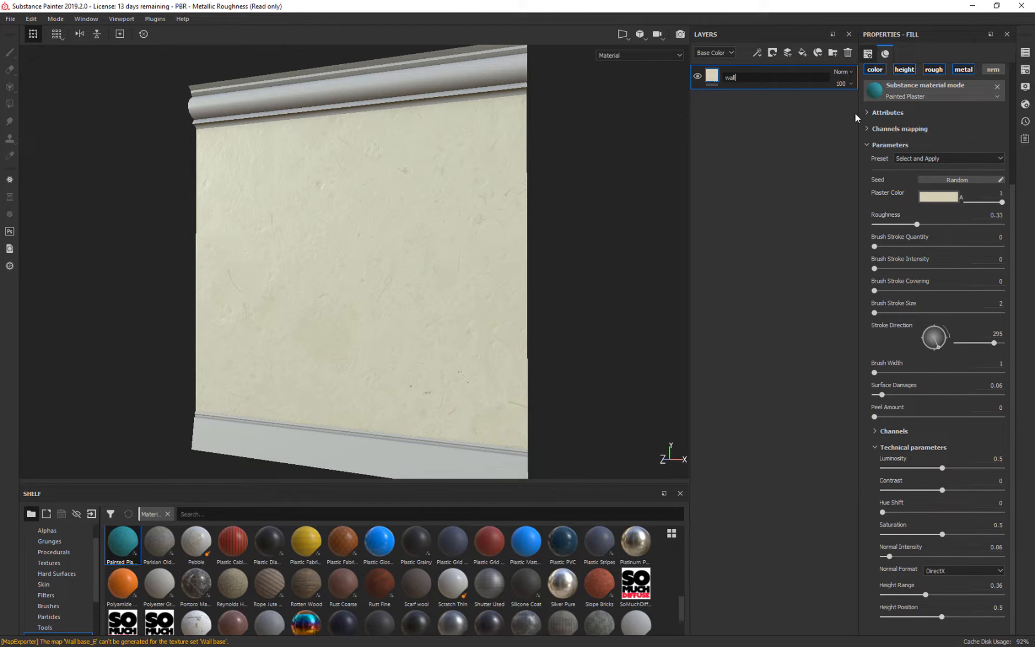
{"action": "key", "text": "Return"}
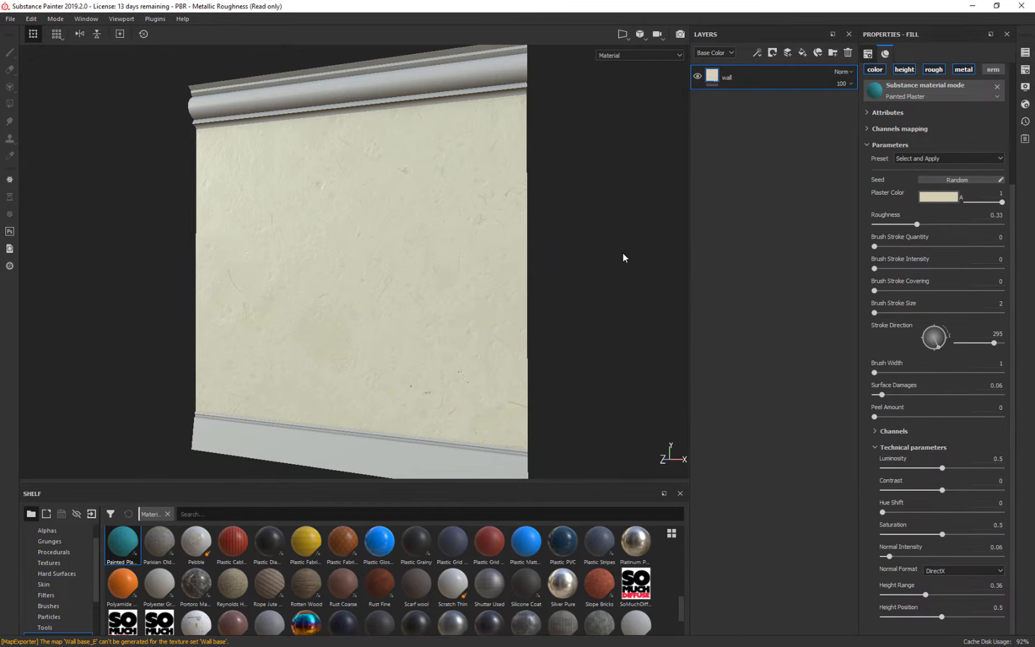
Step: Set the UV transformation Scale of the wall layer to 3 for a finer plaster pattern
{"action": "left_click_drag", "start_coordinate": [622, 256], "coordinate": [571, 219], "text": "alt"}
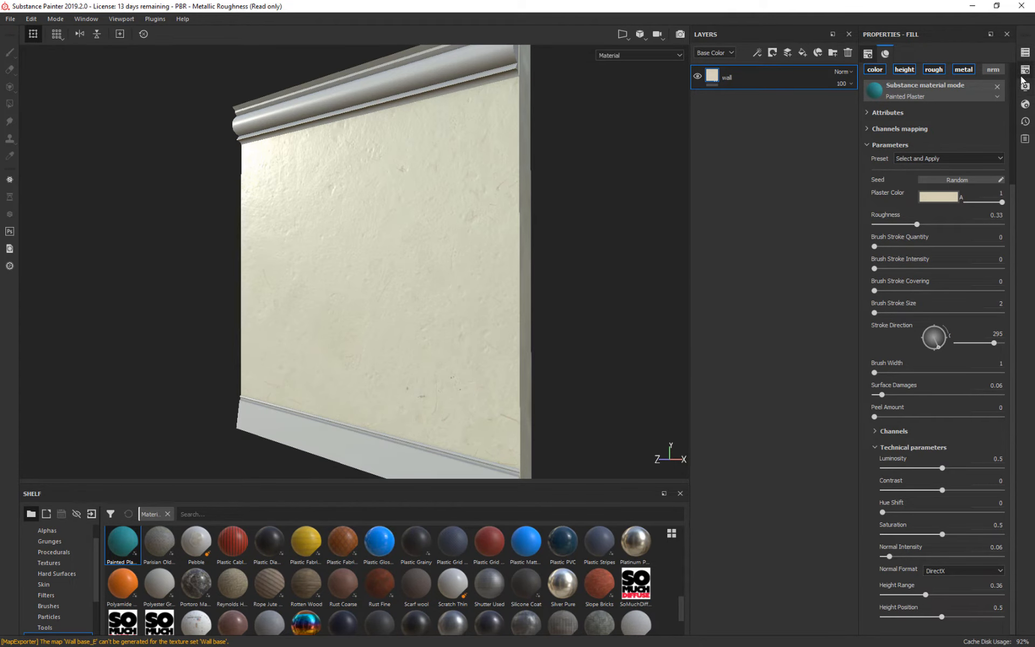
{"action": "scroll", "coordinate": [893, 156], "scroll_direction": "up", "scroll_amount": 2}
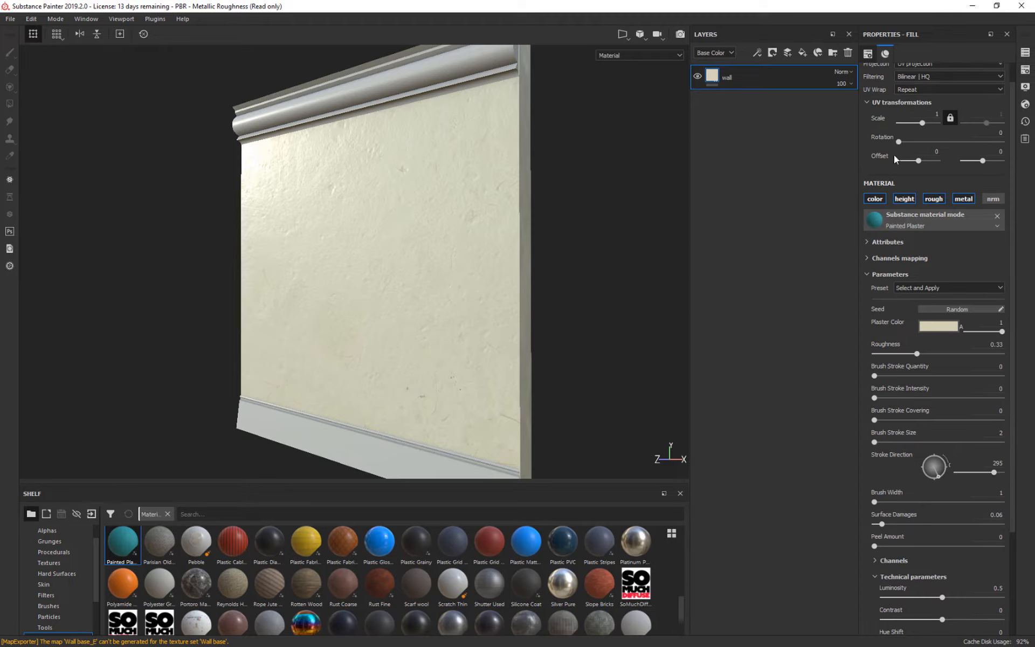
{"action": "left_click", "coordinate": [923, 119]}
{"action": "type", "text": "3.05"}
{"action": "key", "text": "BackSpace"}
{"action": "key", "text": "BackSpace"}
{"action": "key", "text": "BackSpace"}
{"action": "key", "text": "Return"}
{"action": "mouse_move", "coordinate": [584, 192]}
{"action": "left_mouse_down", "text": "alt"}
{"action": "mouse_move", "coordinate": [615, 204]}
{"action": "mouse_move", "coordinate": [552, 217]}
{"action": "mouse_move", "coordinate": [573, 194]}
{"action": "left_mouse_up", "text": "alt"}
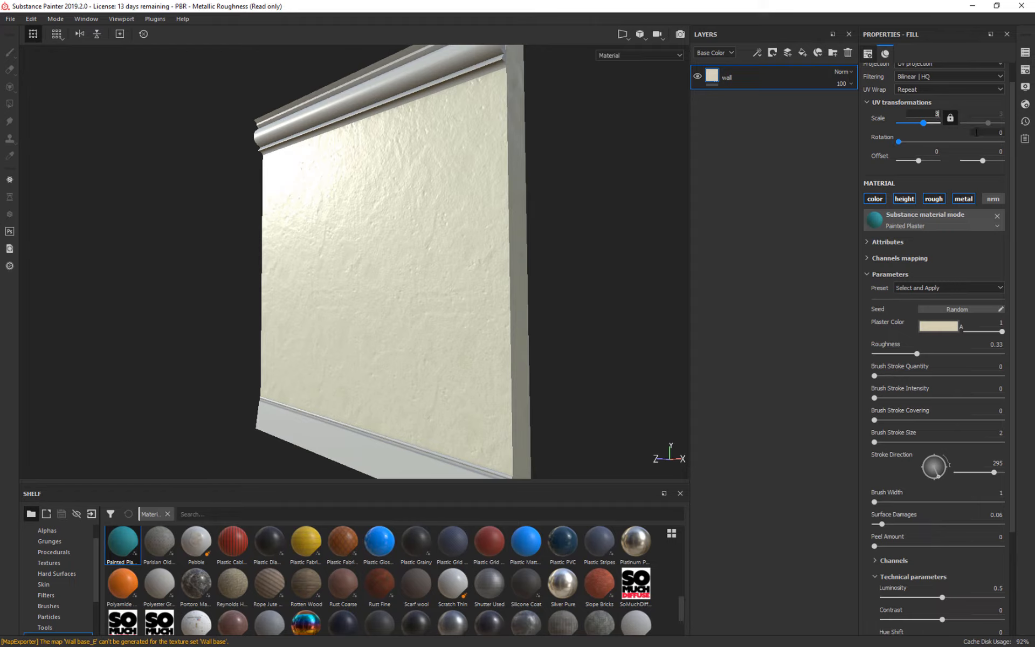
Step: Try a UV Scale of 5 on the wall layer, then set it back to 3
{"action": "type", "text": "5"}
{"action": "key", "text": "Return"}
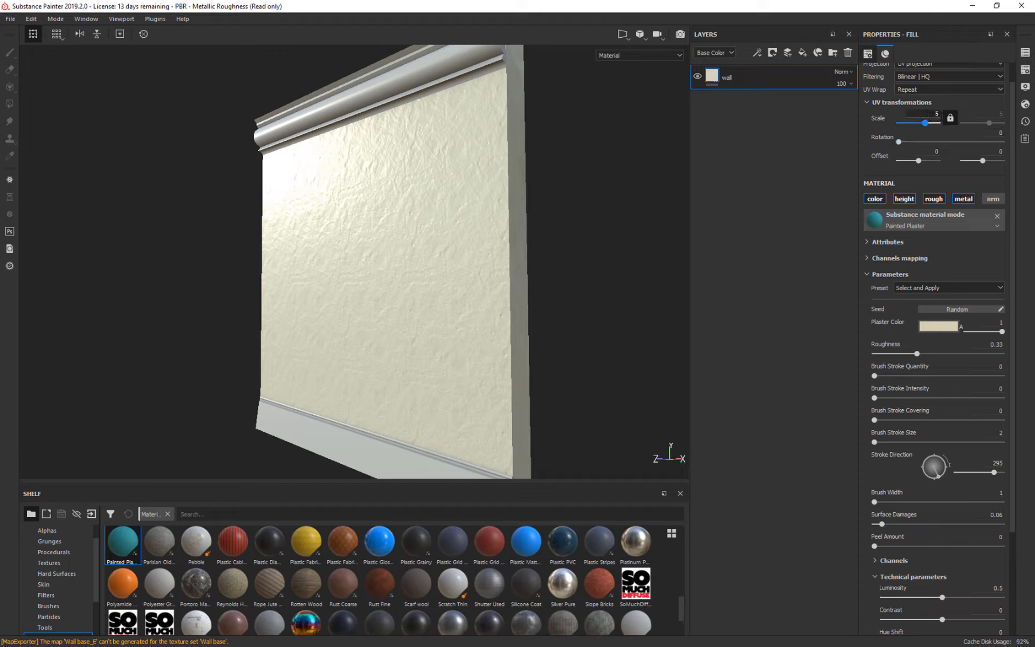
{"action": "type", "text": "3"}
{"action": "key", "text": "Return"}
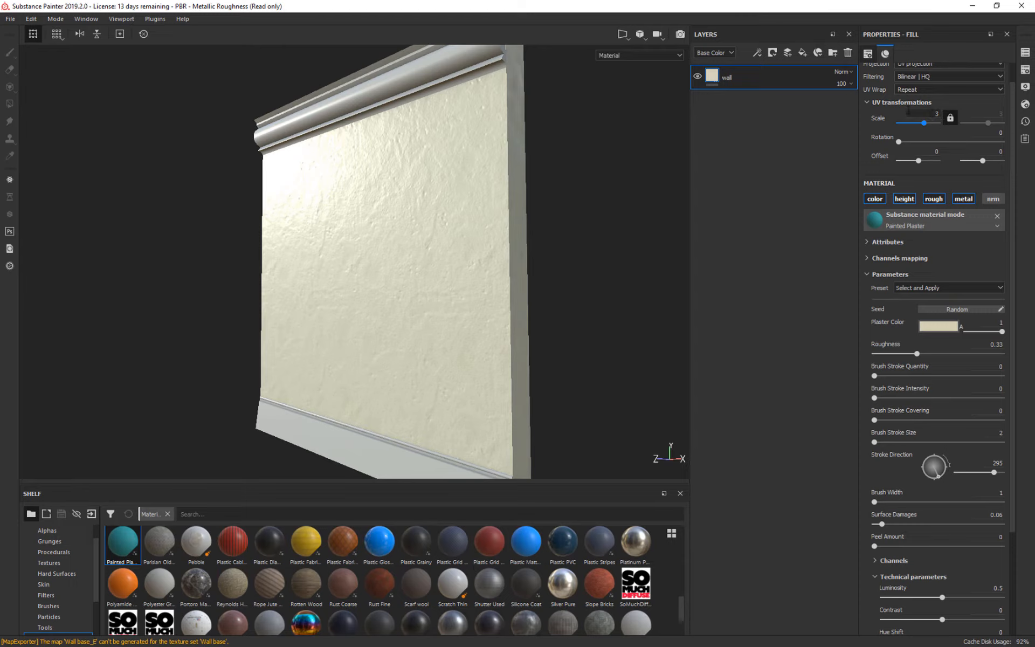
Step: Switch to the molding's texture set and rename its Painted Plaster layer to "Molding"
{"action": "left_click_drag", "start_coordinate": [564, 259], "coordinate": [597, 249], "text": "alt"}
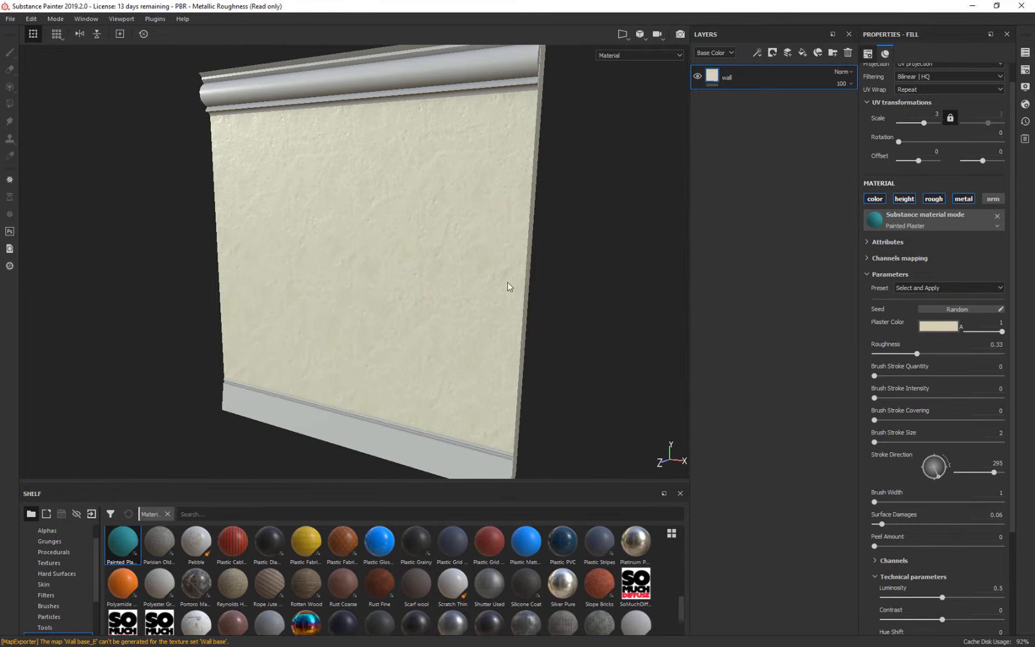
{"action": "left_click_drag", "start_coordinate": [119, 374], "coordinate": [178, 357], "text": "alt"}
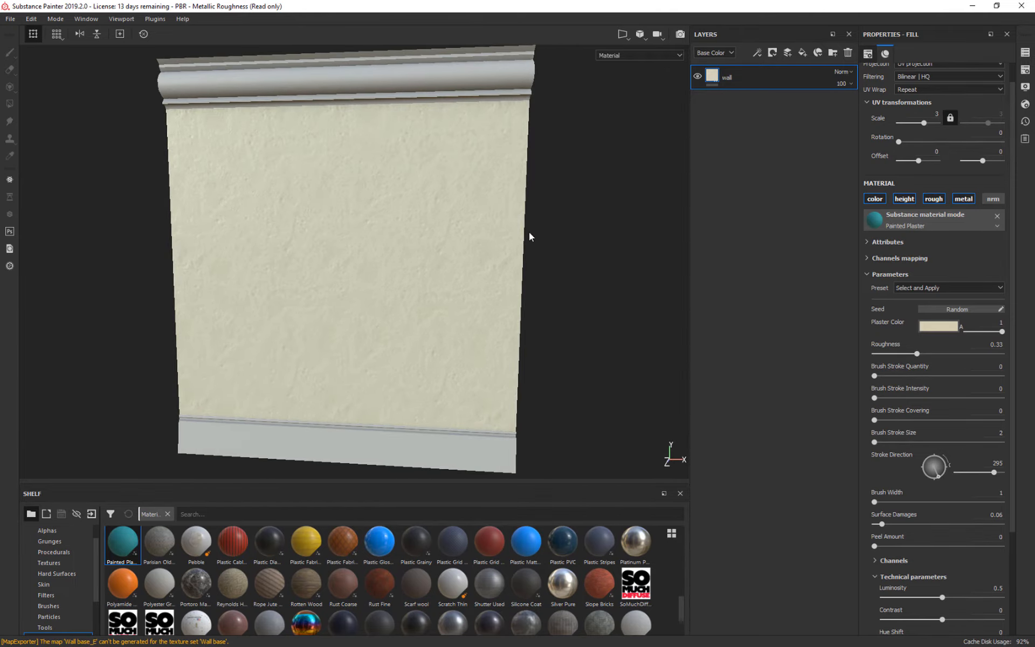
{"action": "left_click_drag", "start_coordinate": [622, 209], "coordinate": [586, 219], "text": "alt"}
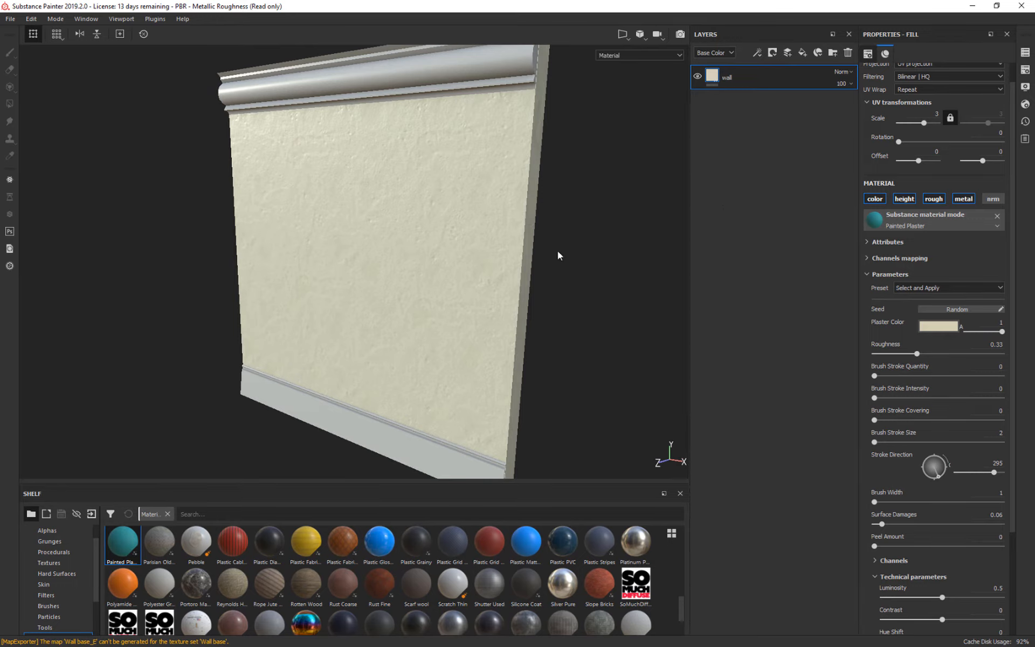
{"action": "key", "text": "ctrl+alt"}
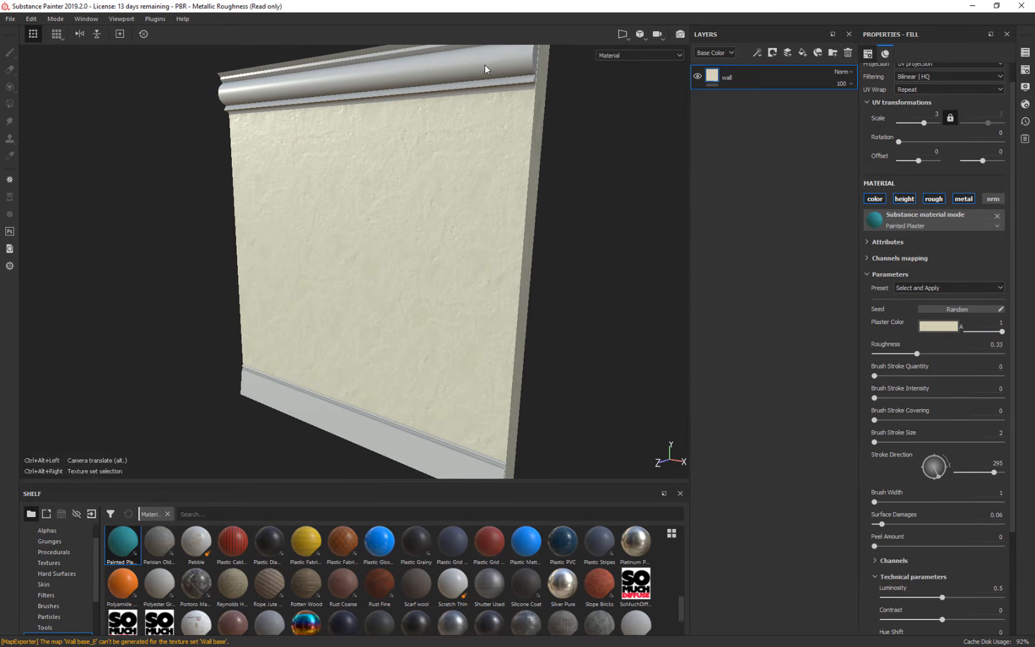
{"action": "right_click", "coordinate": [484, 64], "text": "ctrl+alt"}
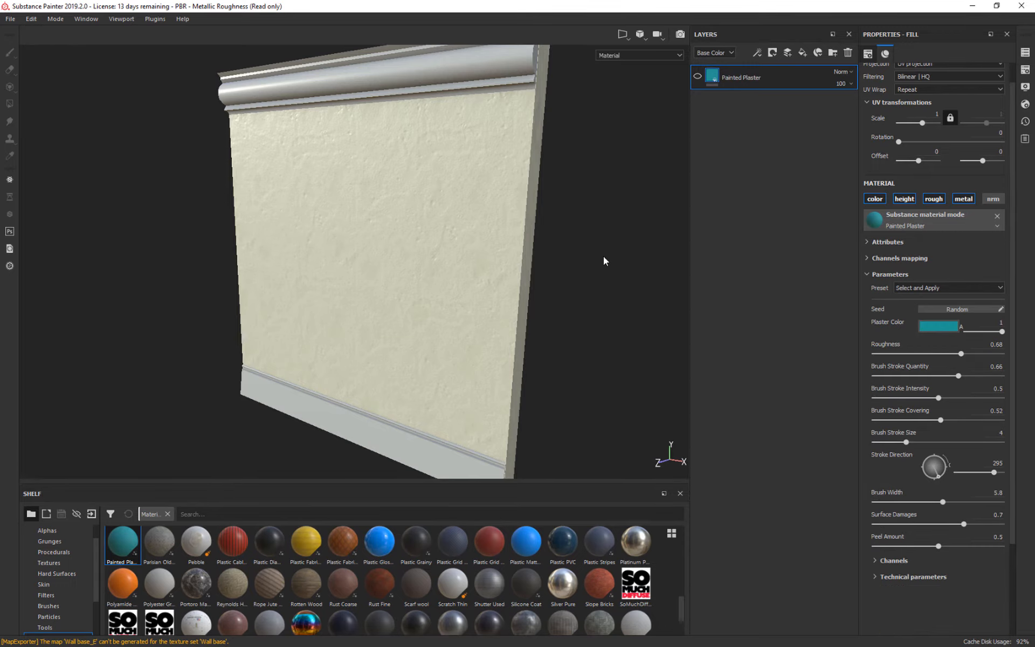
{"action": "left_click_drag", "start_coordinate": [603, 256], "coordinate": [599, 197], "text": "alt"}
{"action": "double_click", "coordinate": [735, 77]}
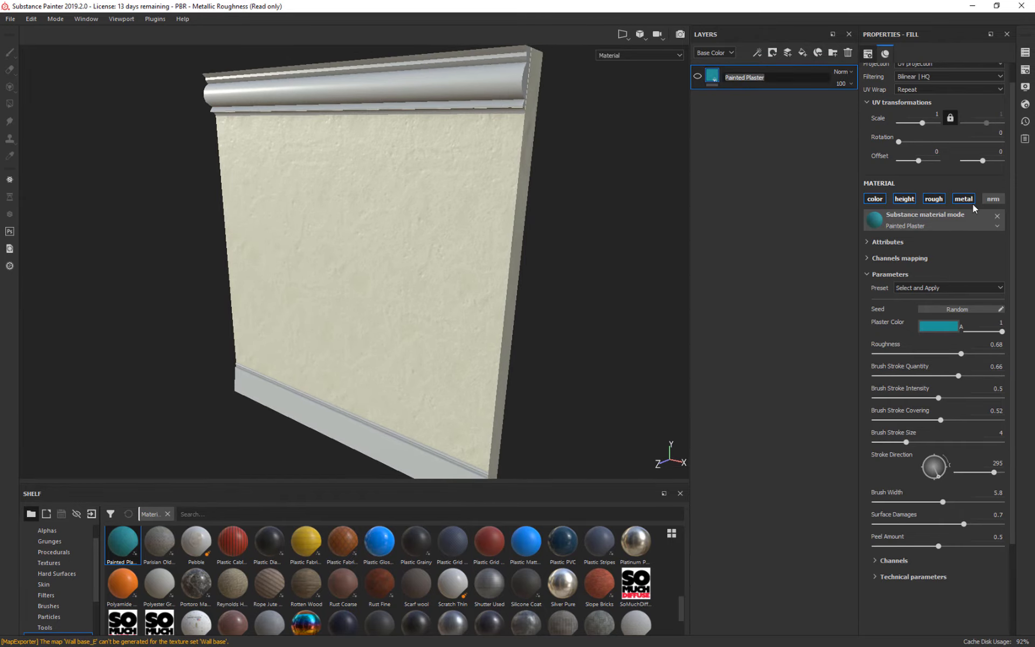
{"action": "type", "text": "Molding"}
{"action": "key", "text": "Return"}
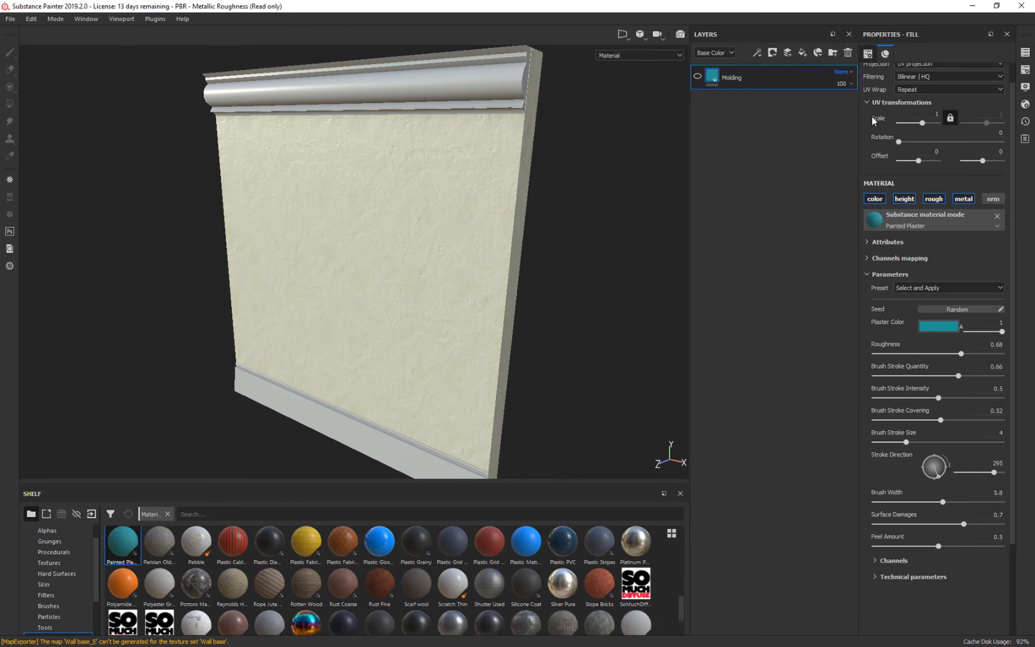
Step: Make the Molding layer visible and set its plaster's Surface Damages and Peel Amount to 0
{"action": "scroll", "coordinate": [894, 92], "scroll_direction": "up", "scroll_amount": 2}
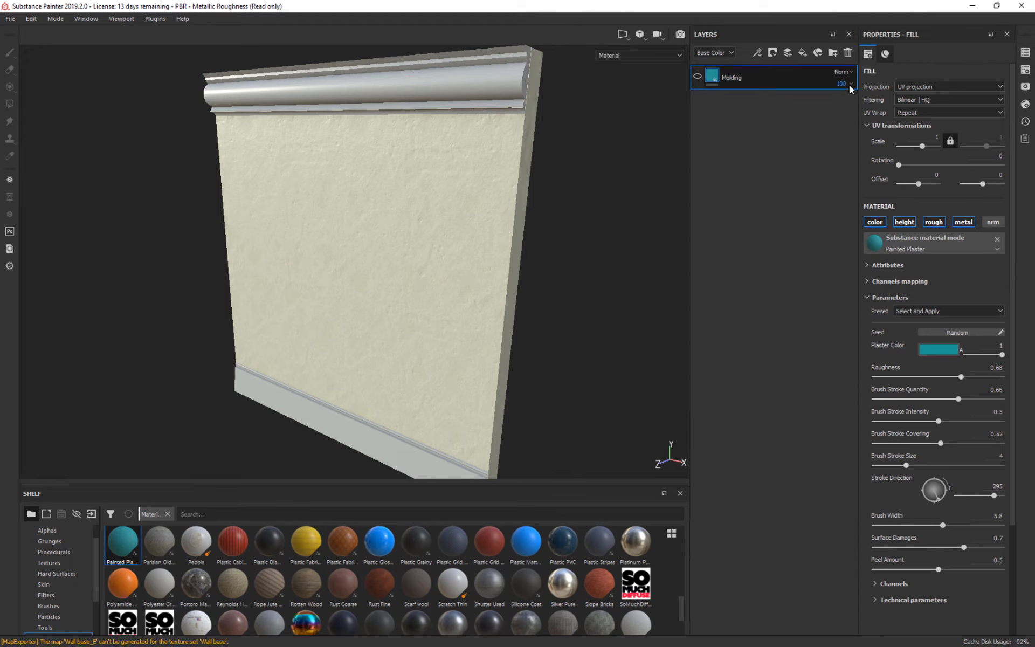
{"action": "left_click", "coordinate": [698, 77]}
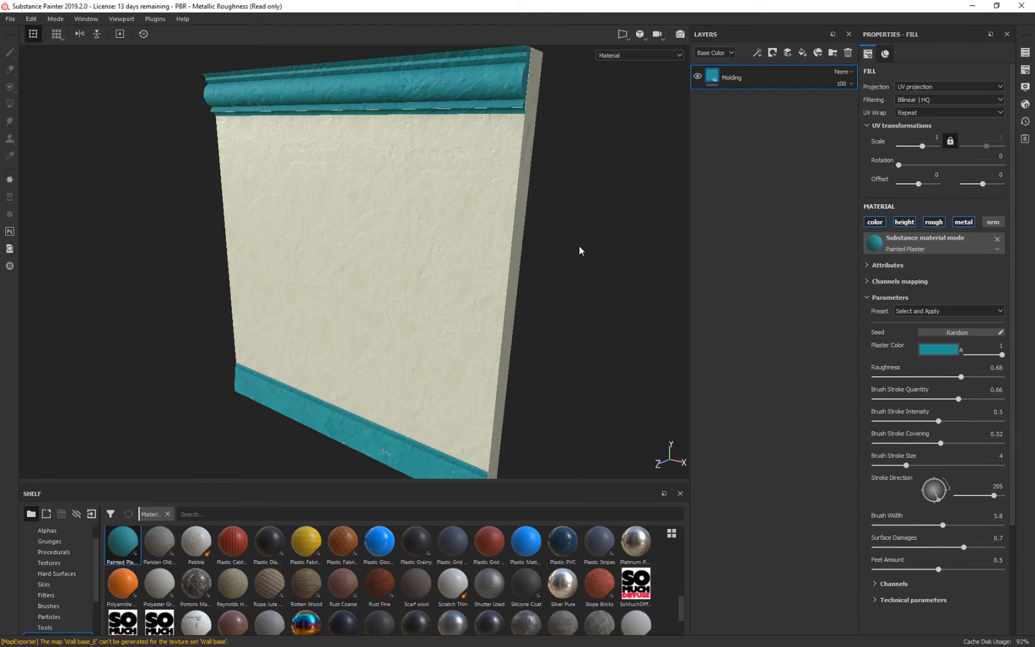
{"action": "mouse_move", "coordinate": [578, 251]}
{"action": "left_mouse_down", "text": "alt"}
{"action": "mouse_move", "coordinate": [612, 203]}
{"action": "mouse_move", "coordinate": [566, 237]}
{"action": "left_mouse_up", "text": "alt"}
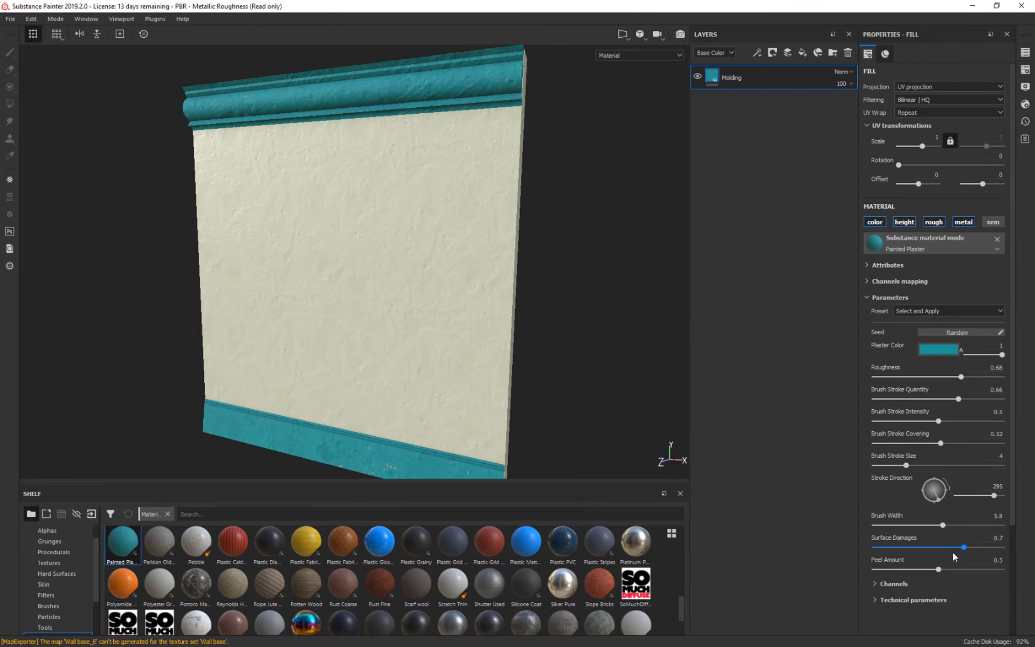
{"action": "left_click_drag", "start_coordinate": [964, 547], "coordinate": [873, 547]}
{"action": "left_click_drag", "start_coordinate": [938, 569], "coordinate": [873, 569]}
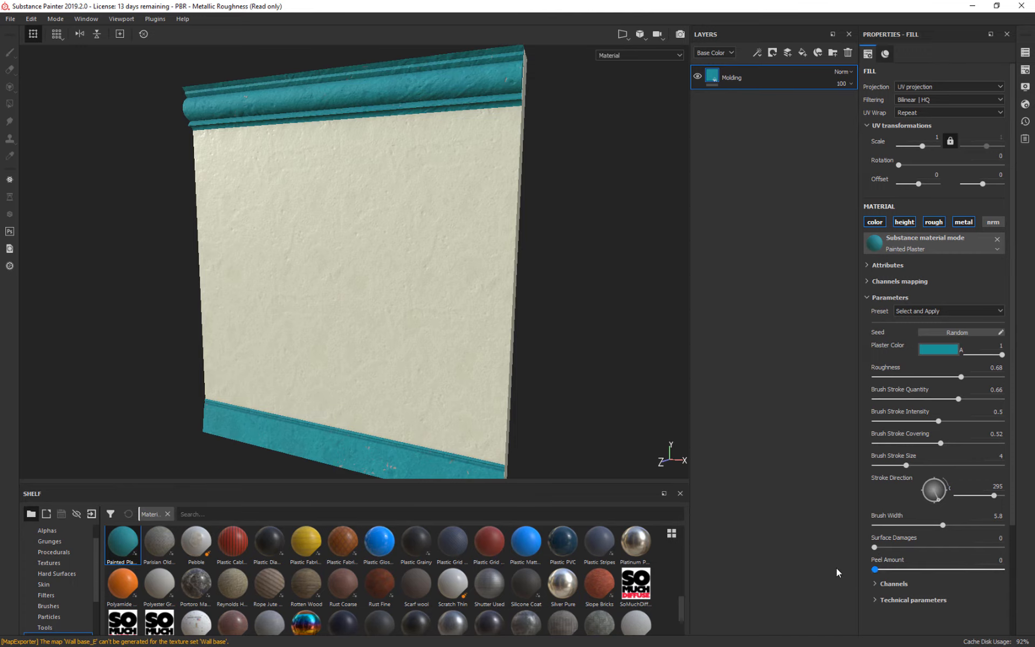
Step: Set the Height Range of the Molding layer to 0 in the technical parameters to flatten its relief
{"action": "left_click", "coordinate": [895, 600]}
{"action": "scroll", "coordinate": [969, 597], "scroll_direction": "down", "scroll_amount": 2}
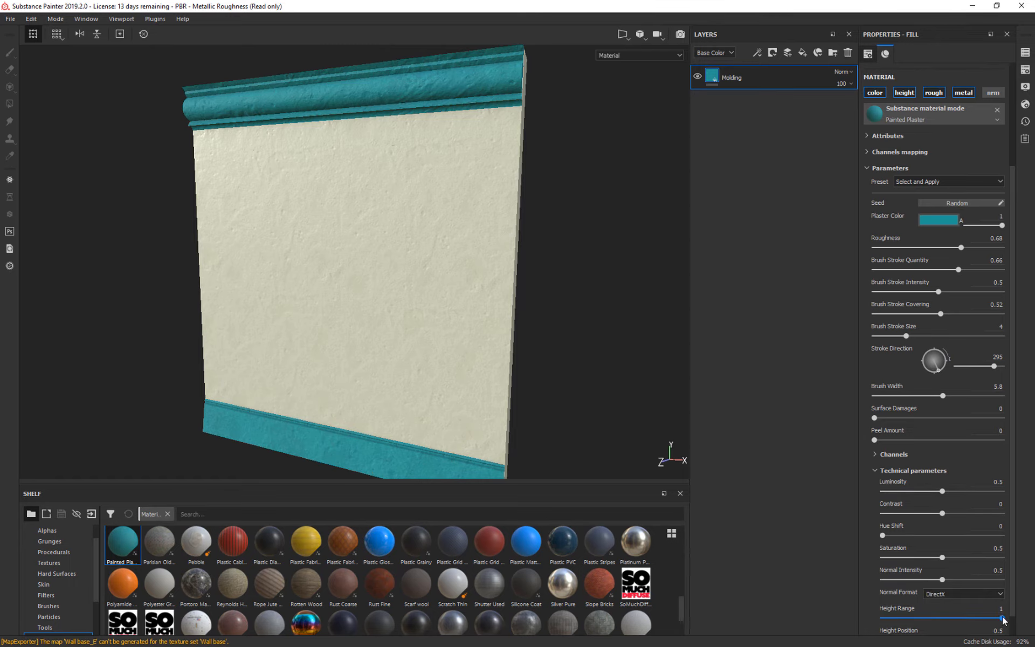
{"action": "left_click_drag", "start_coordinate": [1002, 618], "coordinate": [882, 618]}
{"action": "left_click_drag", "start_coordinate": [639, 357], "coordinate": [636, 328], "text": "alt"}
Step: Change the Molding layer's Plaster Color to a light grey-white and set its Roughness to 0.17
{"action": "left_click", "coordinate": [945, 221]}
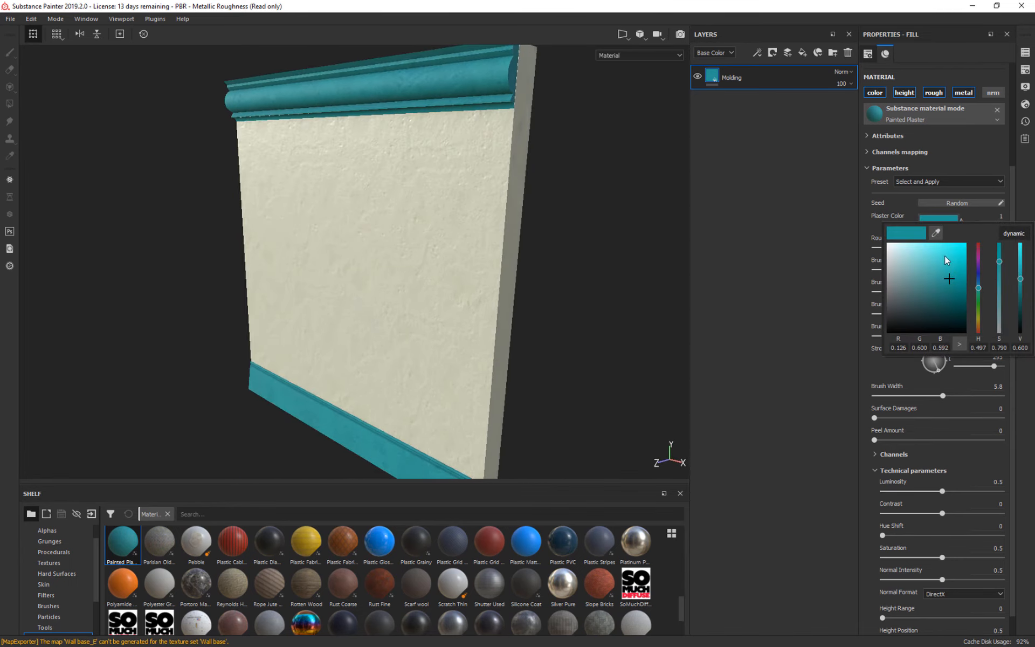
{"action": "left_click_drag", "start_coordinate": [933, 266], "coordinate": [881, 262]}
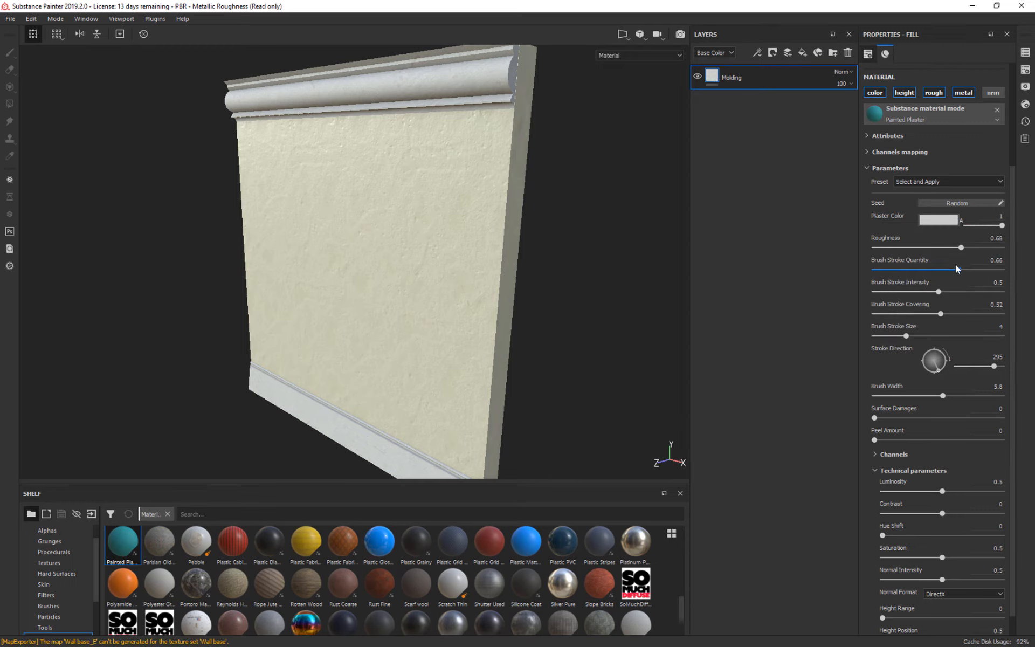
{"action": "left_click_drag", "start_coordinate": [960, 246], "coordinate": [896, 247]}
{"action": "left_click_drag", "start_coordinate": [526, 218], "coordinate": [612, 204], "text": "alt"}
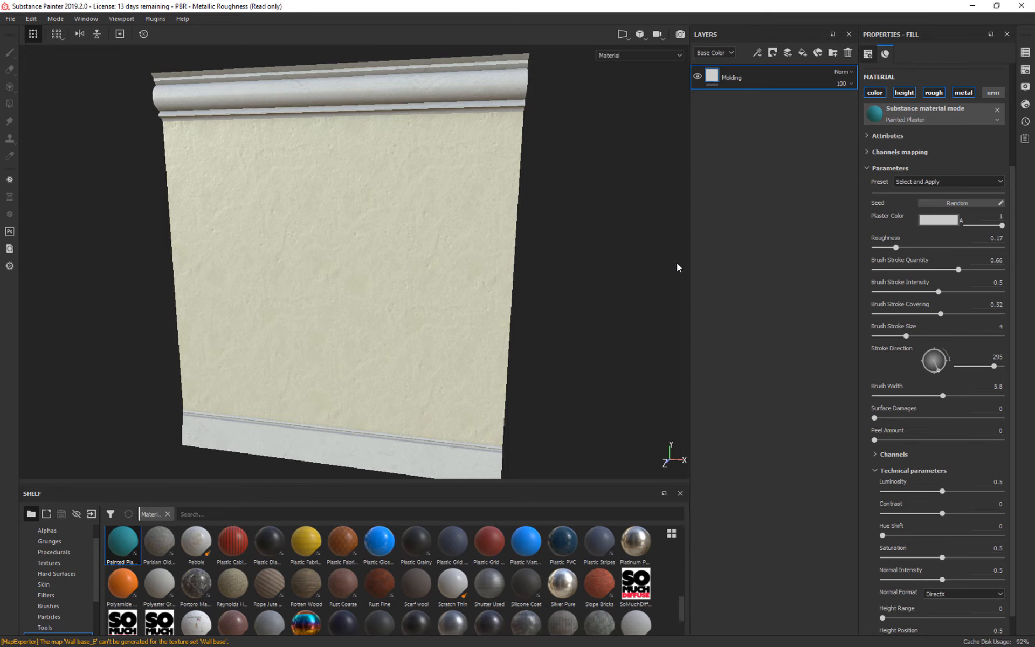
{"action": "left_click_drag", "start_coordinate": [575, 268], "coordinate": [660, 272], "text": "alt"}
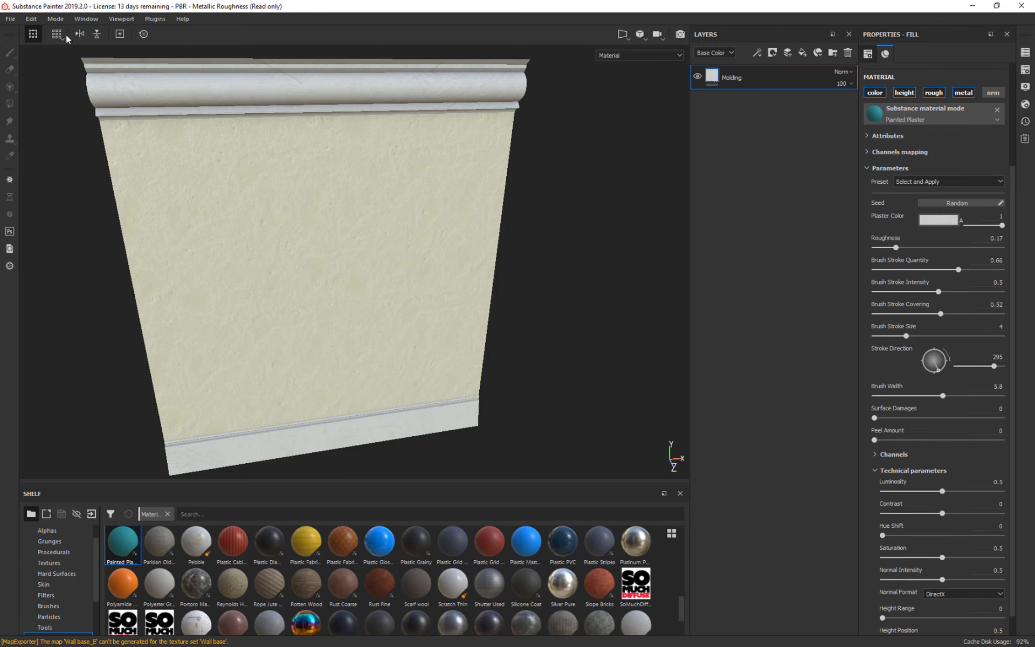
Step: Switch to the Unity project, close the floating Game view and maximize the editor window
{"action": "left_click", "coordinate": [11, 19]}
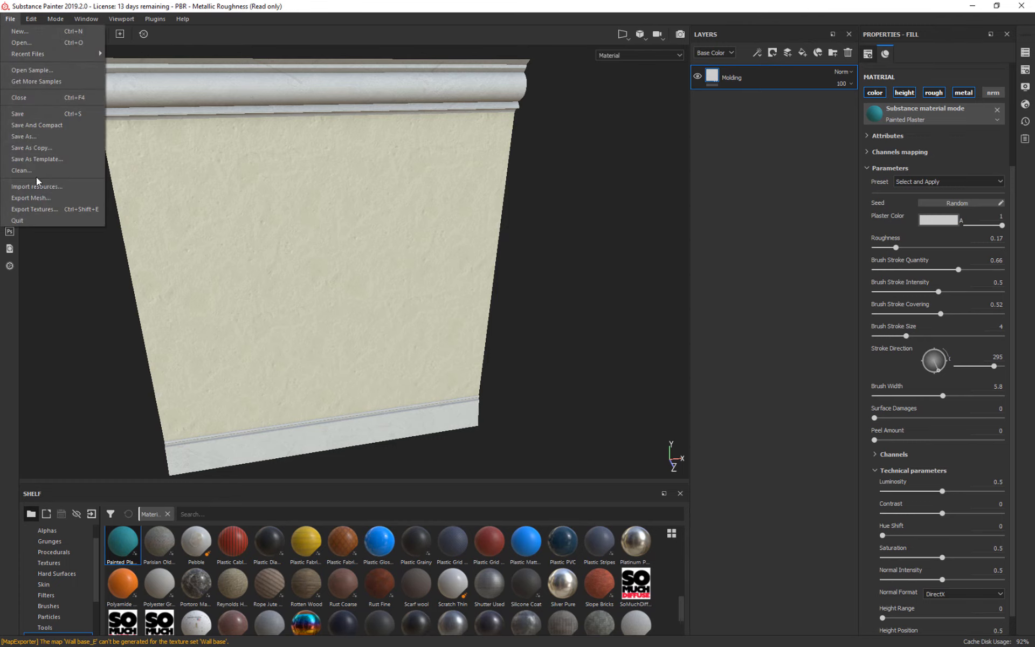
{"action": "left_click", "coordinate": [974, 7]}
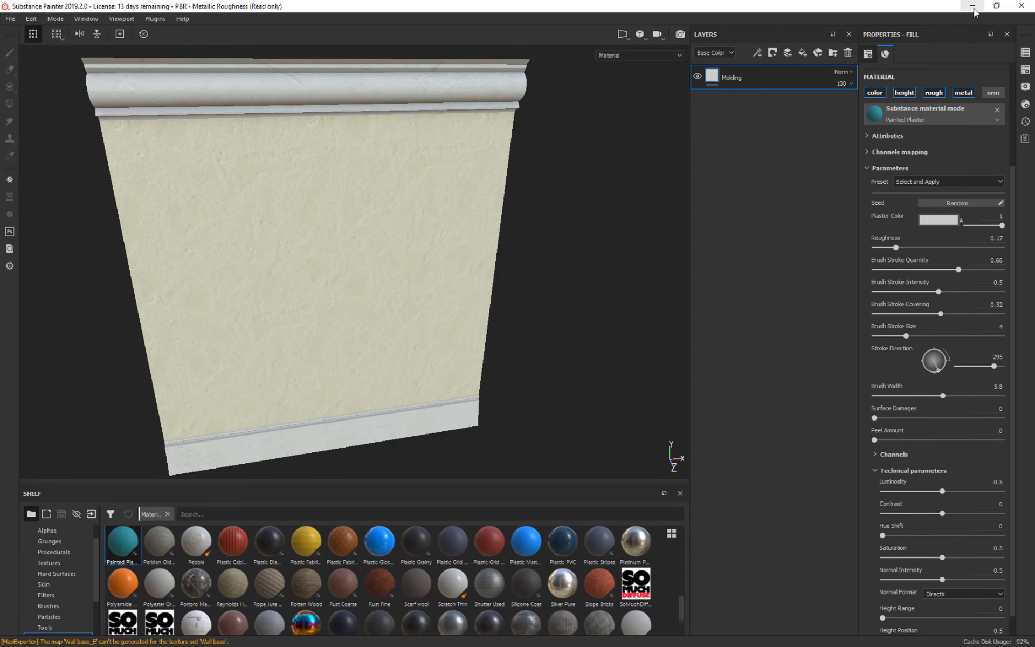
{"action": "left_click", "coordinate": [972, 7]}
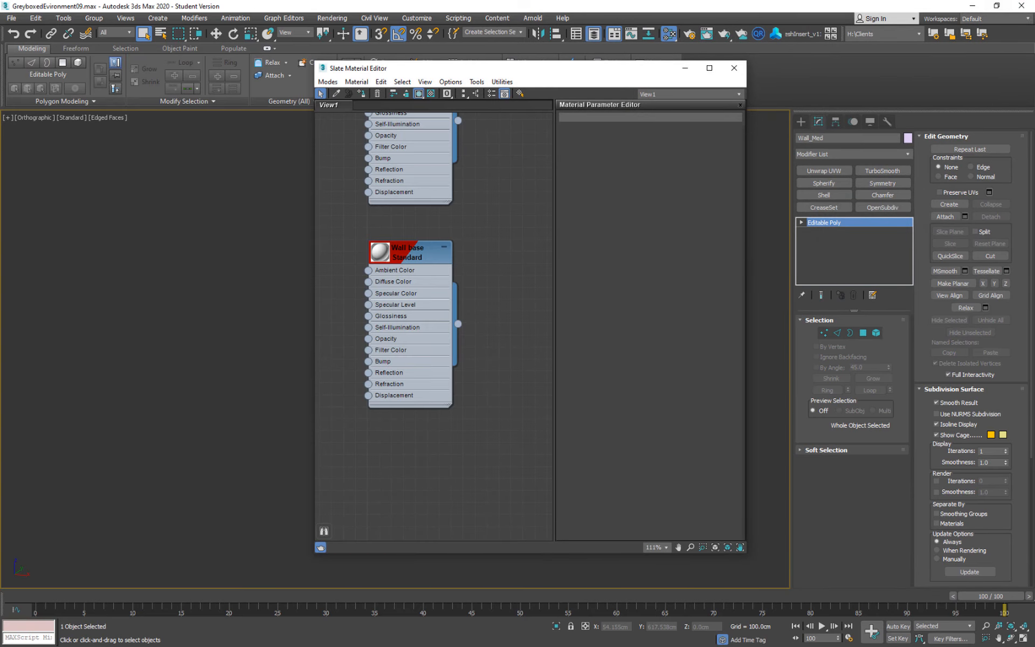
{"action": "key", "text": "alt+Tab"}
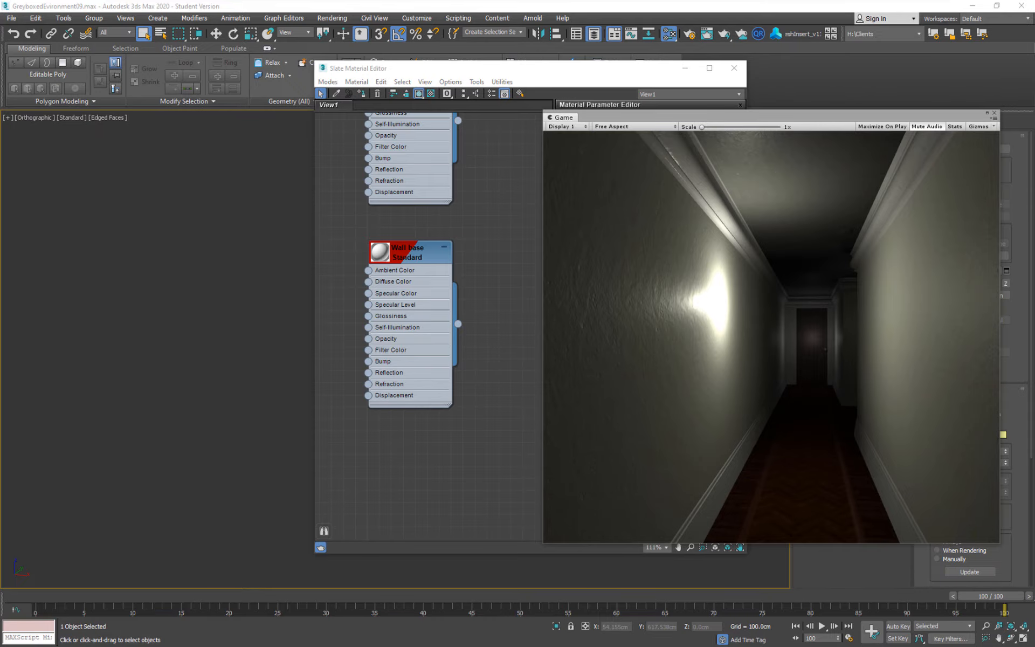
{"action": "left_click_drag", "start_coordinate": [758, 1], "coordinate": [690, 30]}
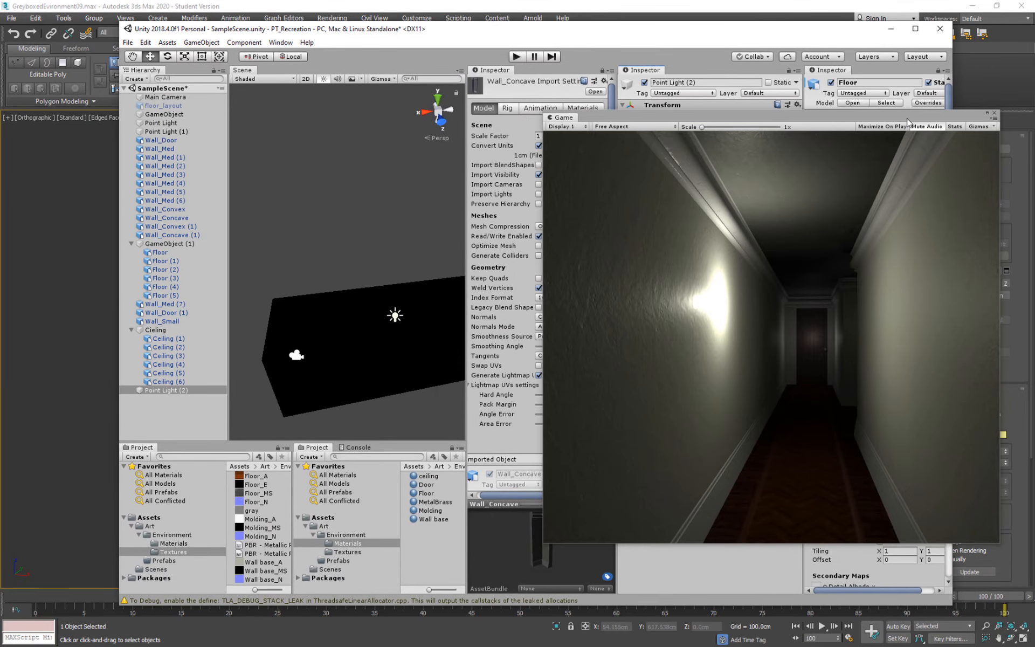
{"action": "left_click", "coordinate": [994, 113]}
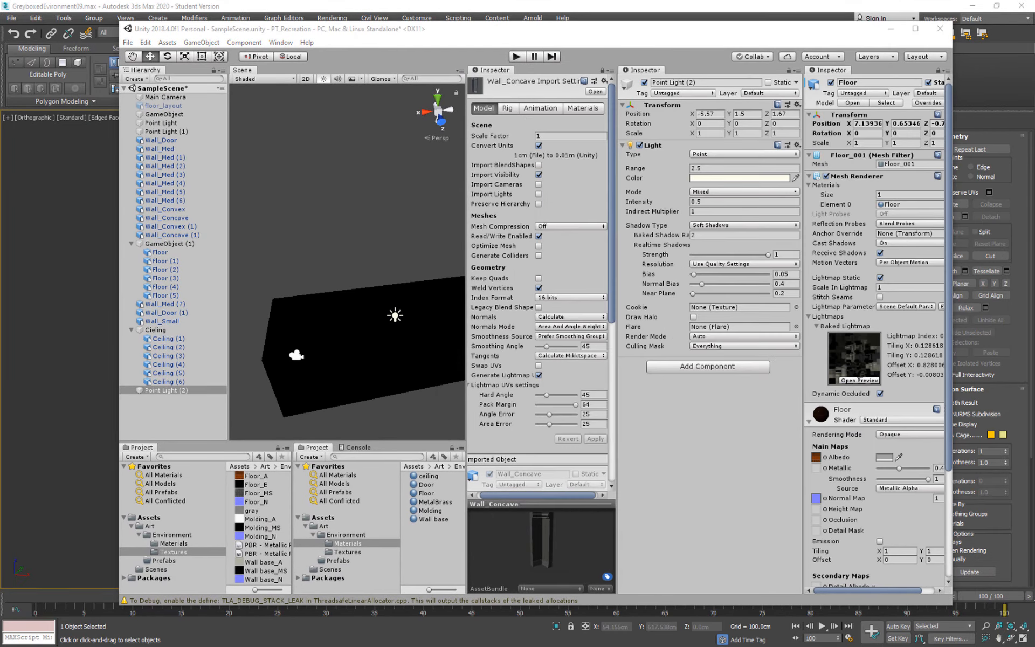
{"action": "left_click", "coordinate": [914, 29]}
Step: Fly through the Scene view into the corridor to examine the plaster wall and baseboard up close
{"action": "right_click_drag", "start_coordinate": [294, 380], "coordinate": [281, 311]}
{"action": "key", "text": "w"}
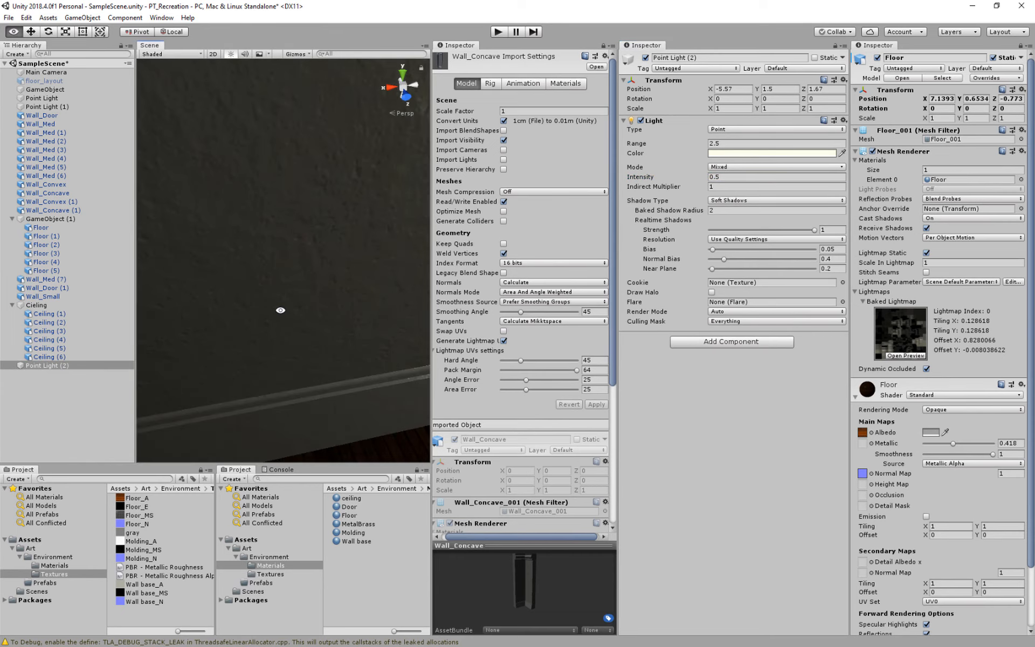